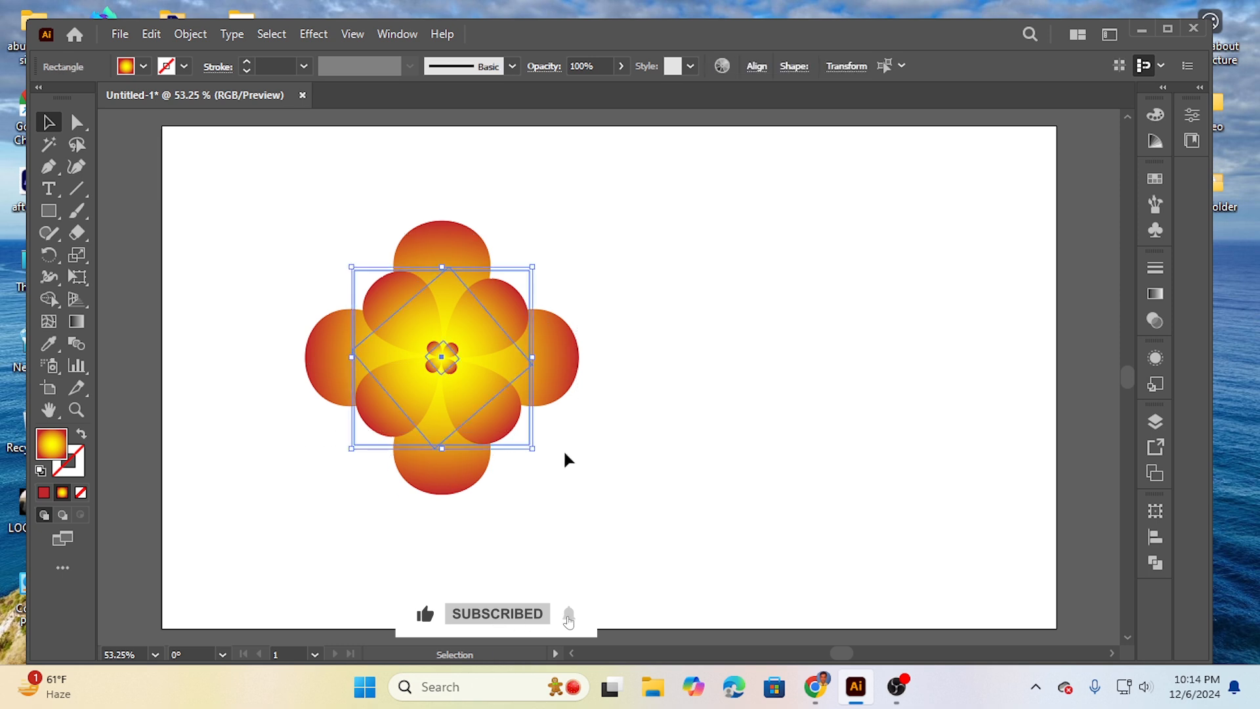
Step: Move the inner flower artwork aside and close the Untitled-1 document without saving its changes
drag(438, 348, 680, 326)
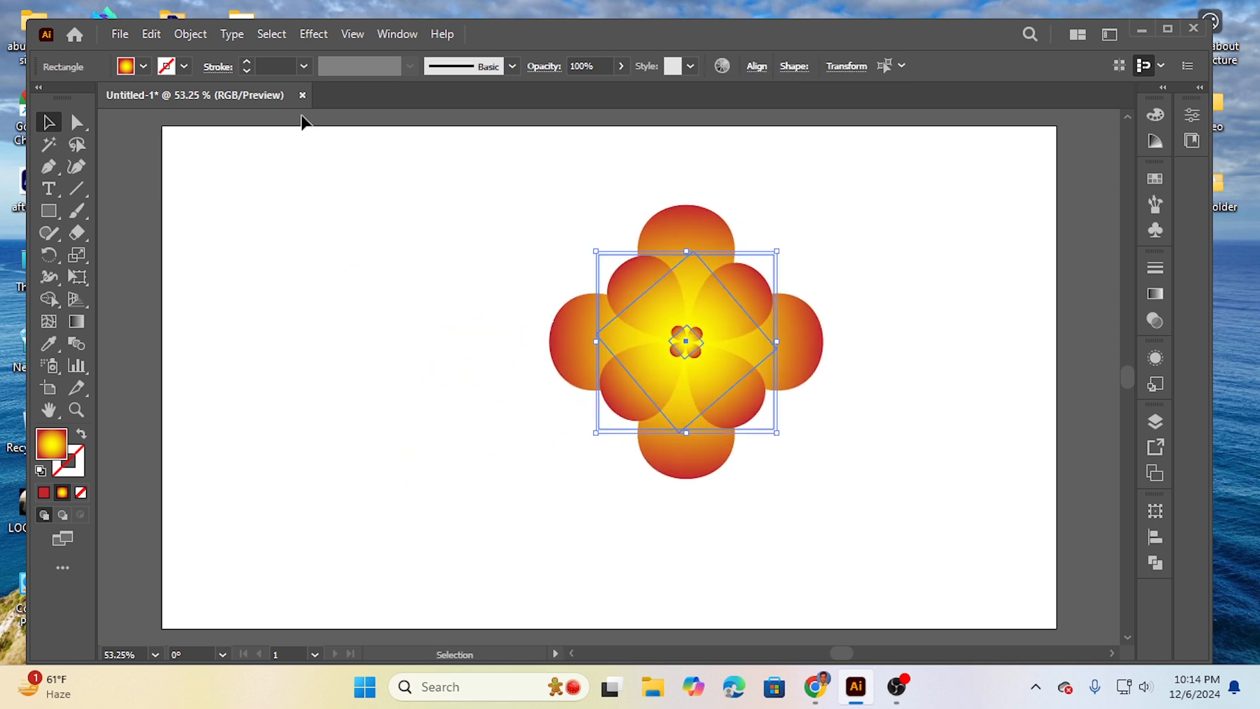
click(301, 92)
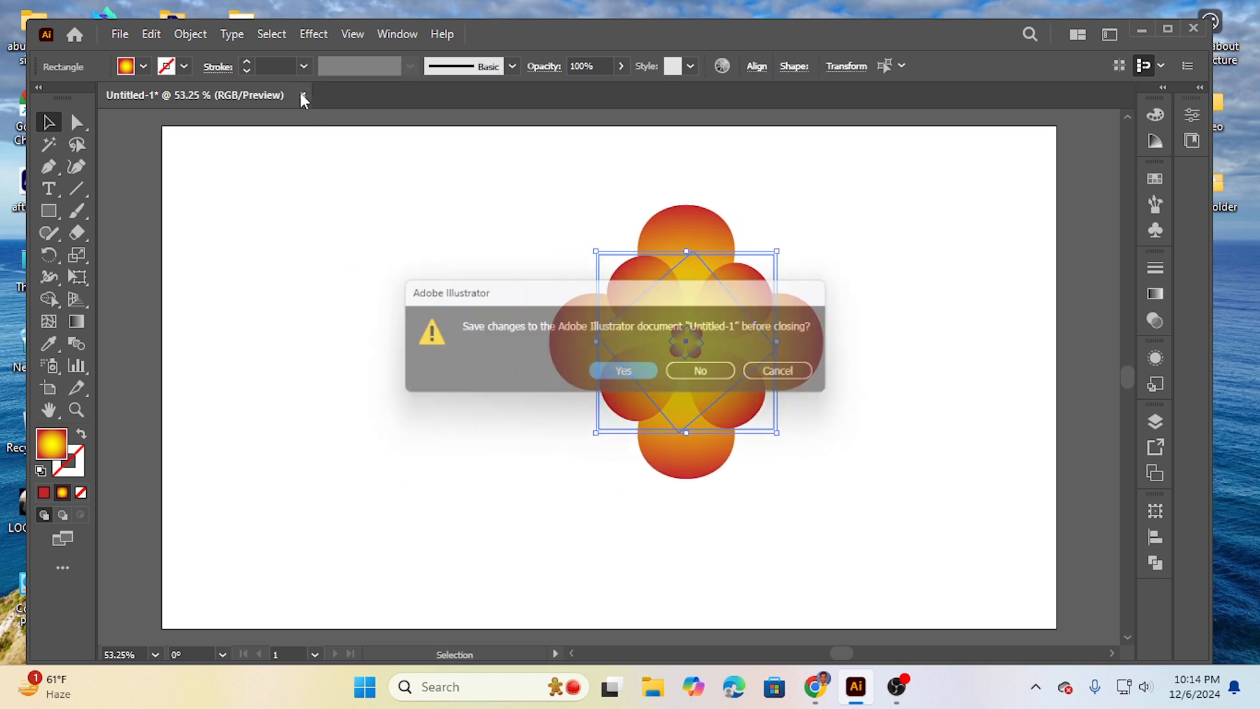
click(700, 373)
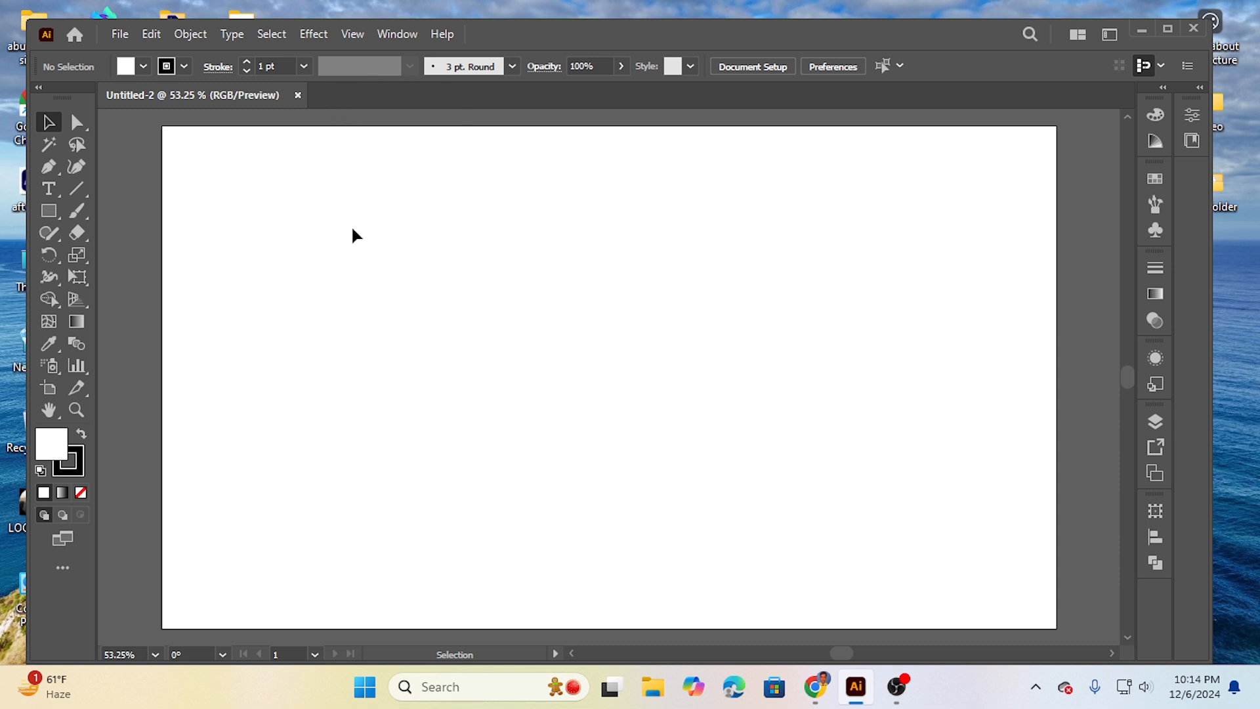
Step: Draw a square with the Rectangle tool and move it to the middle of the artboard
click(50, 212)
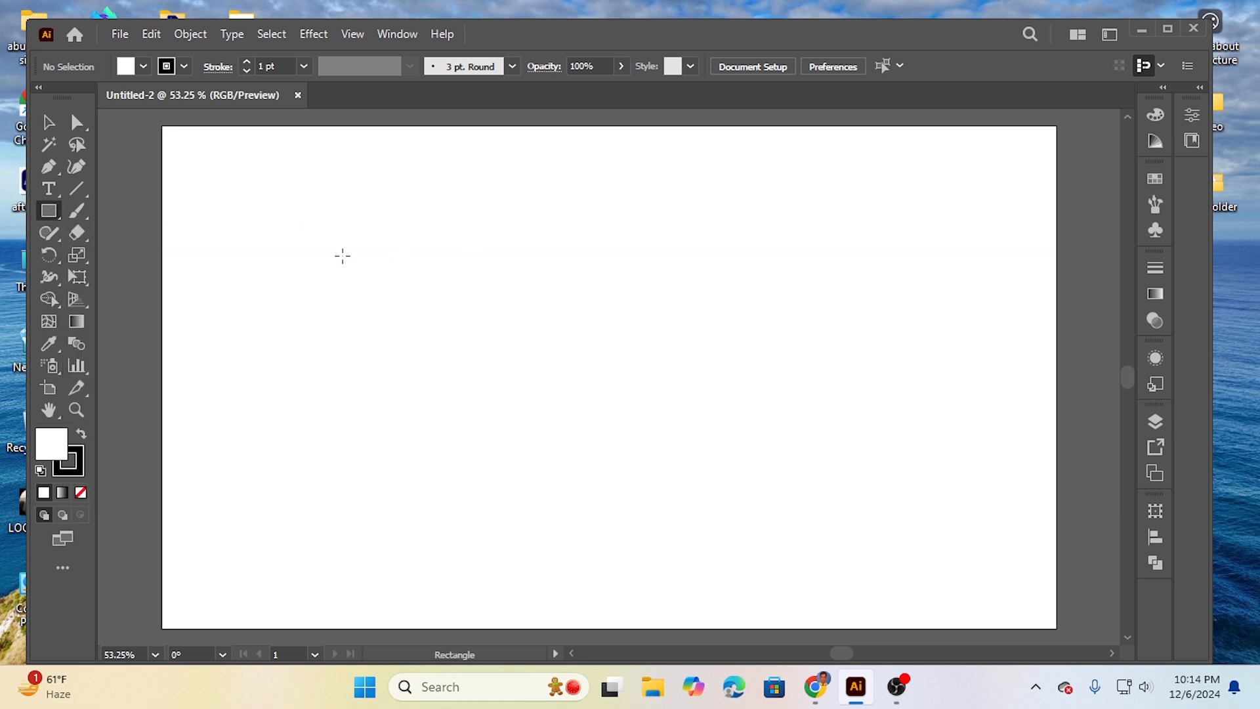
drag(343, 240, 462, 395)
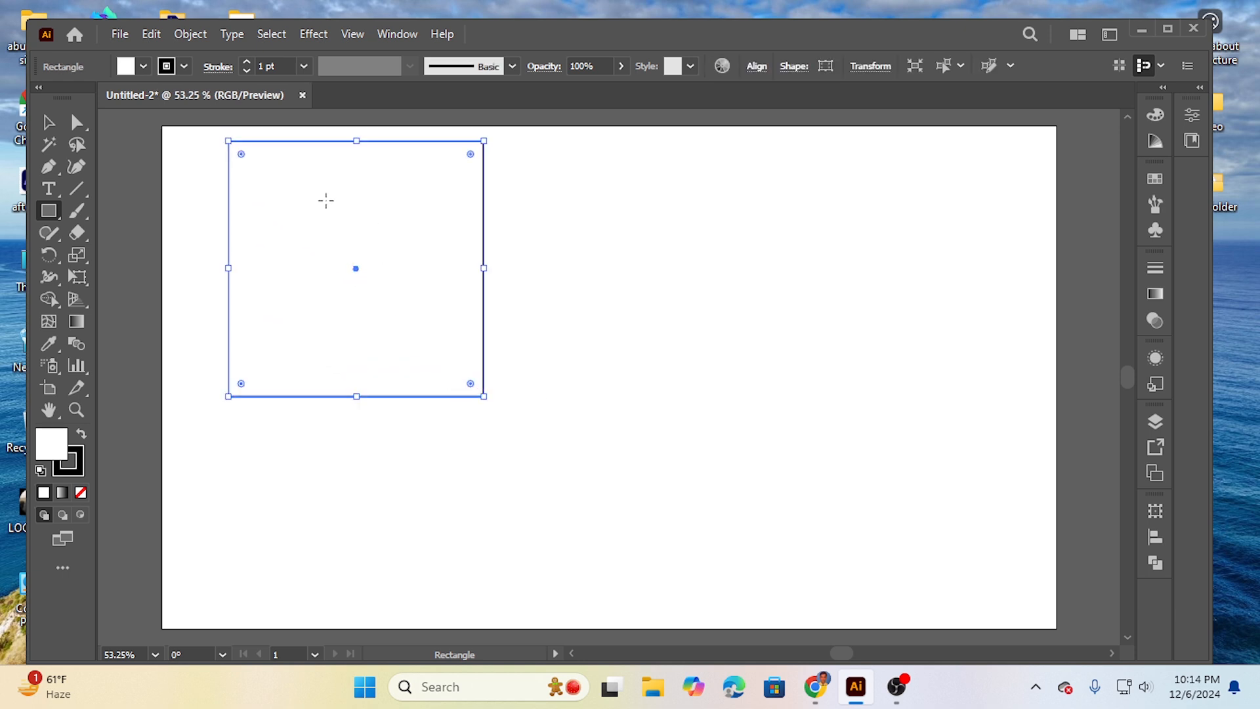
click(51, 127)
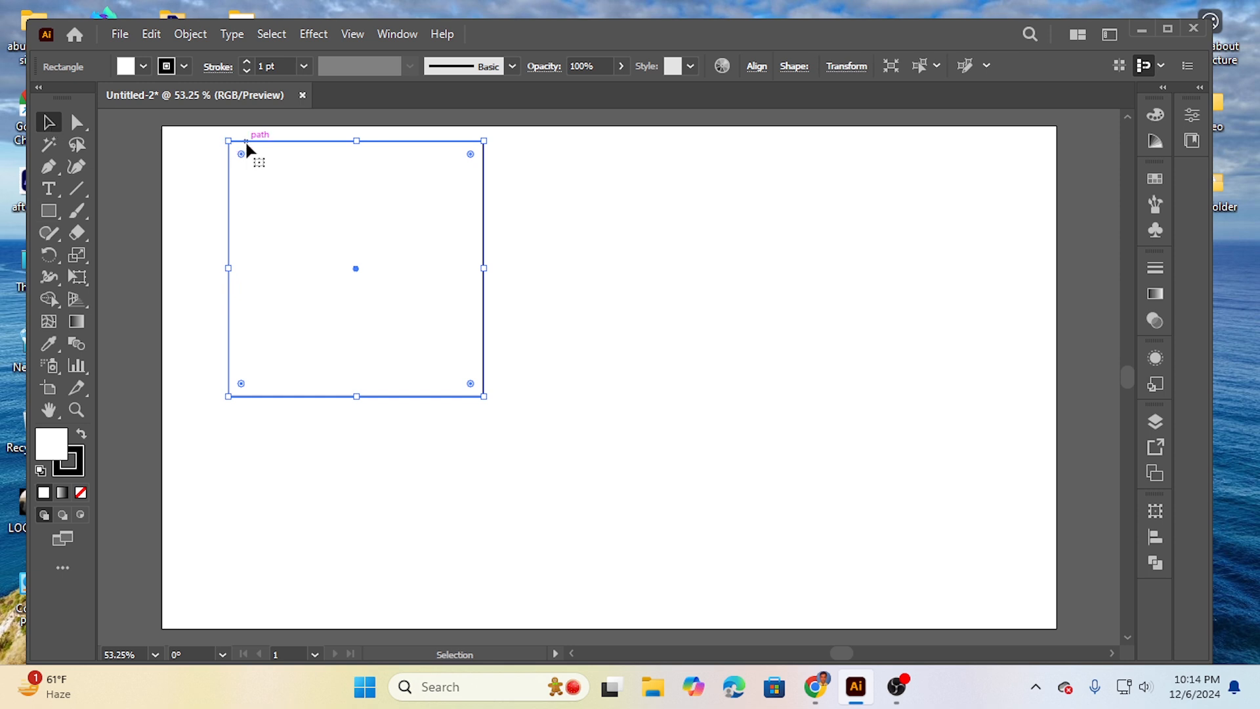
drag(246, 140, 464, 234)
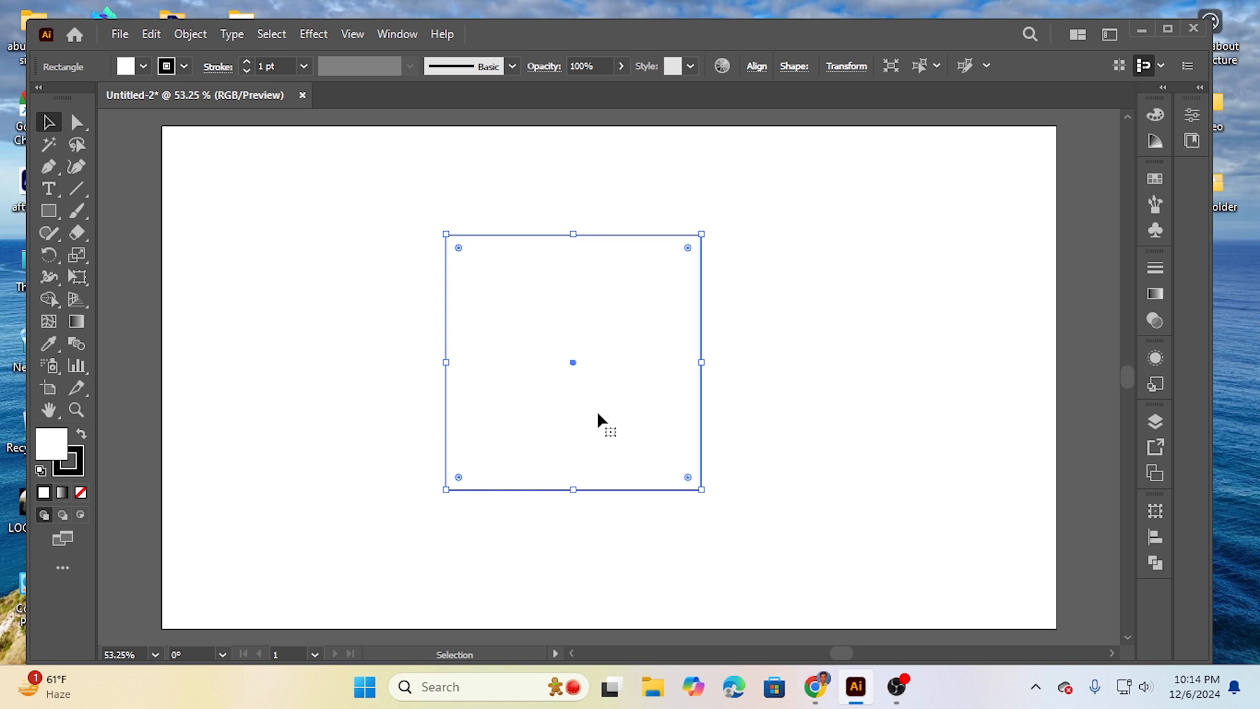
Step: Fill the square with yellow (FFFF00) and shift it toward the left half of the artboard
click(143, 66)
click(77, 97)
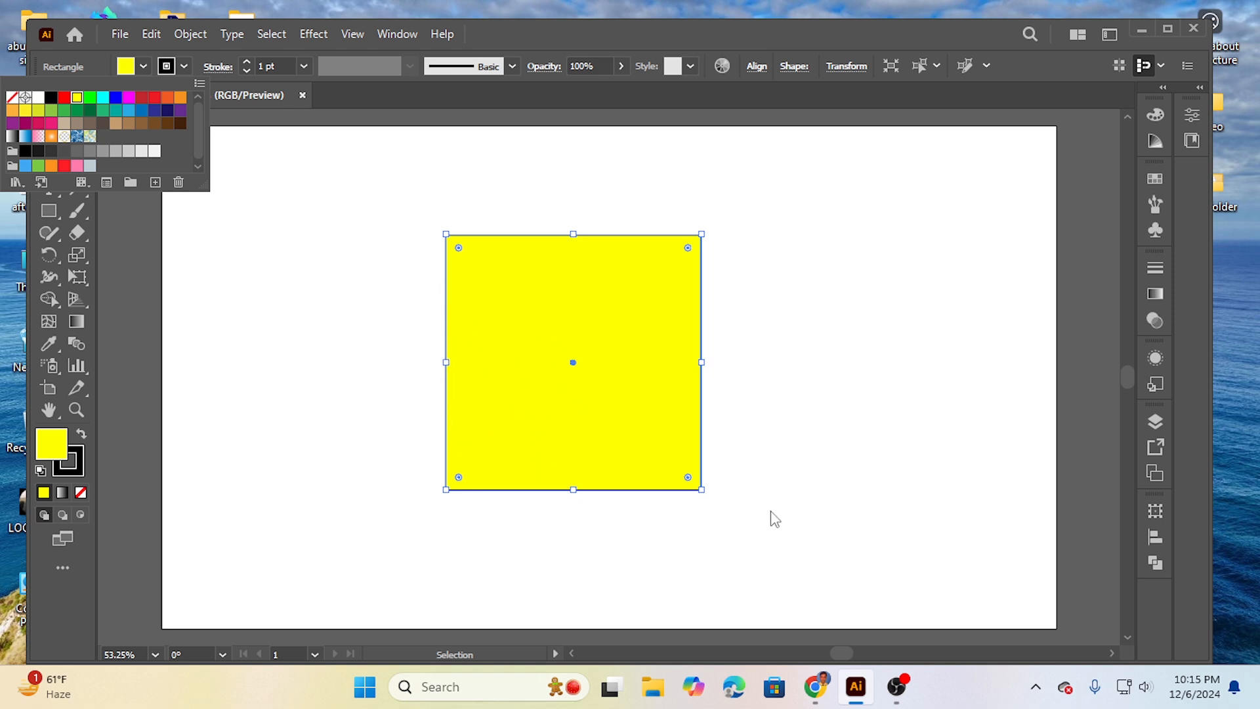
click(79, 453)
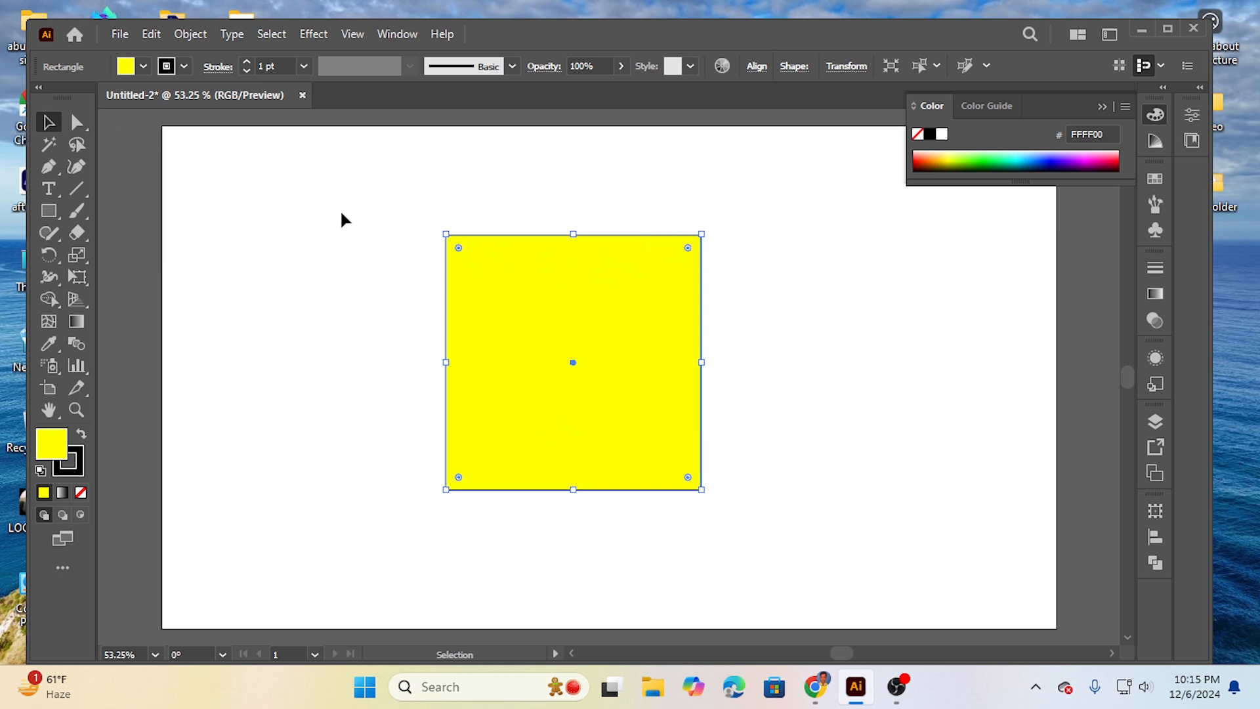
drag(340, 210, 773, 540)
drag(590, 324, 470, 309)
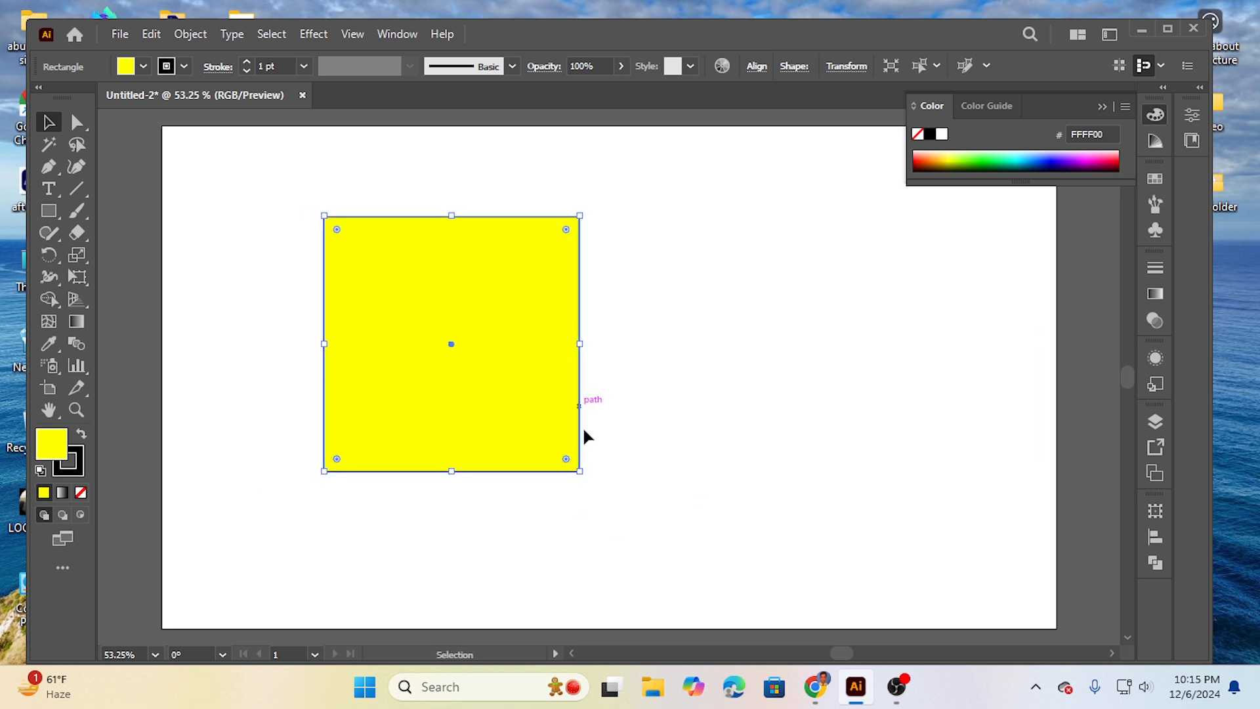
Step: Apply the Pucker & Bloat effect to the yellow square with a bloat of 99% to form four petals
click(317, 36)
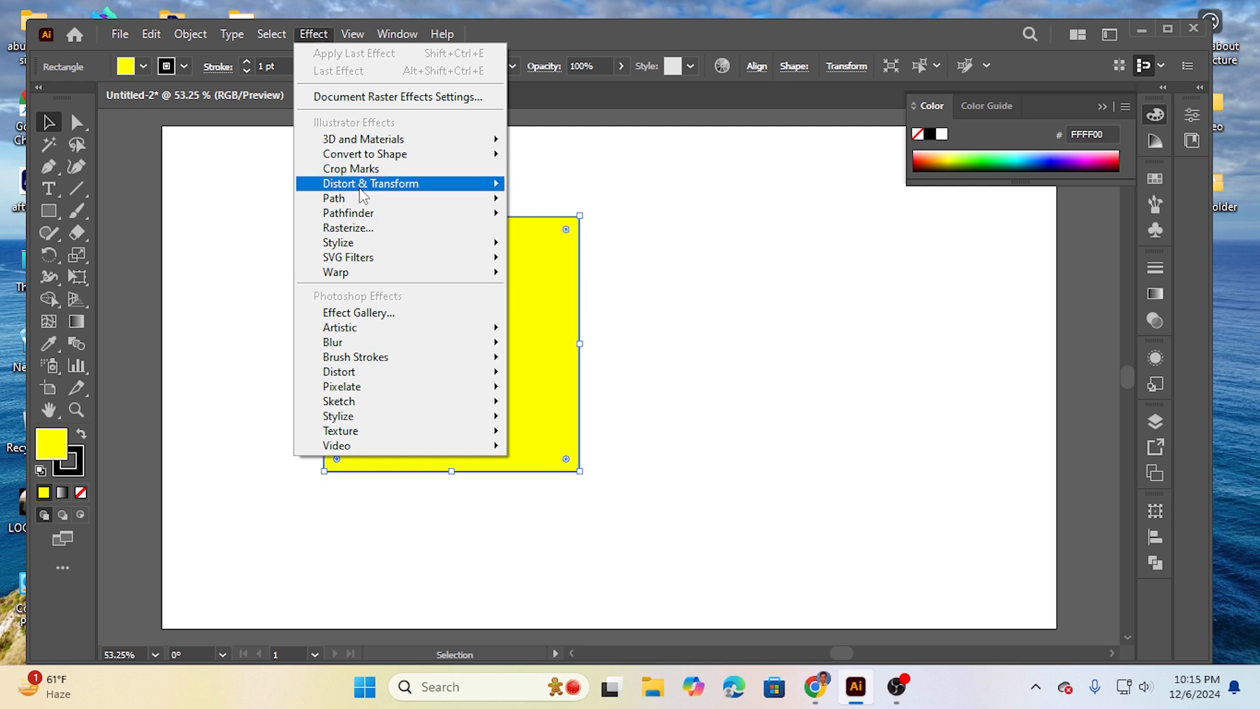
mouse_move(408, 193)
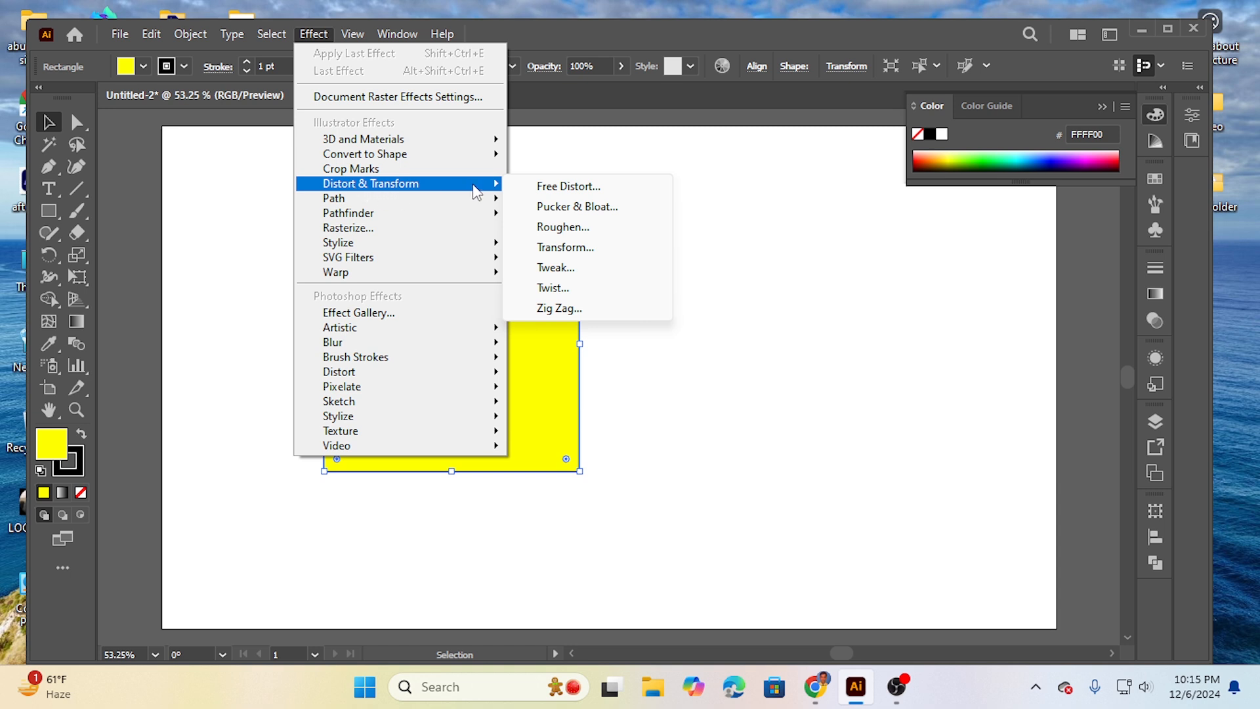
click(586, 209)
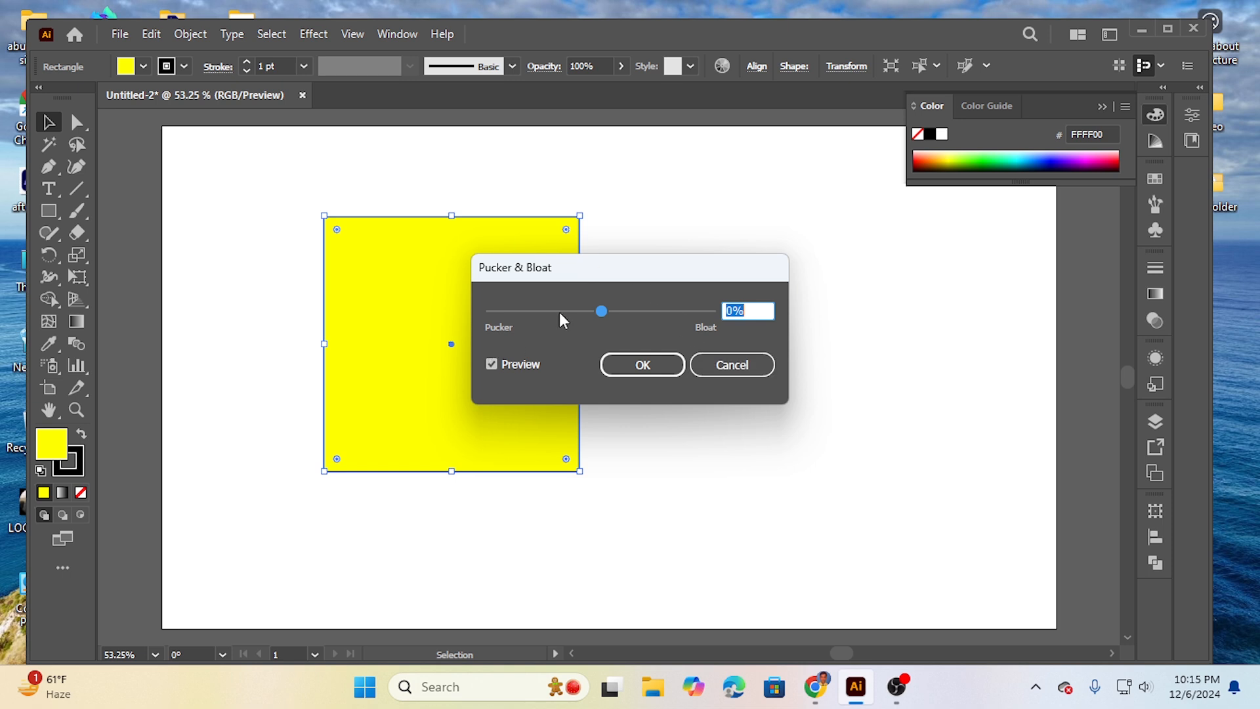
drag(599, 276, 636, 279)
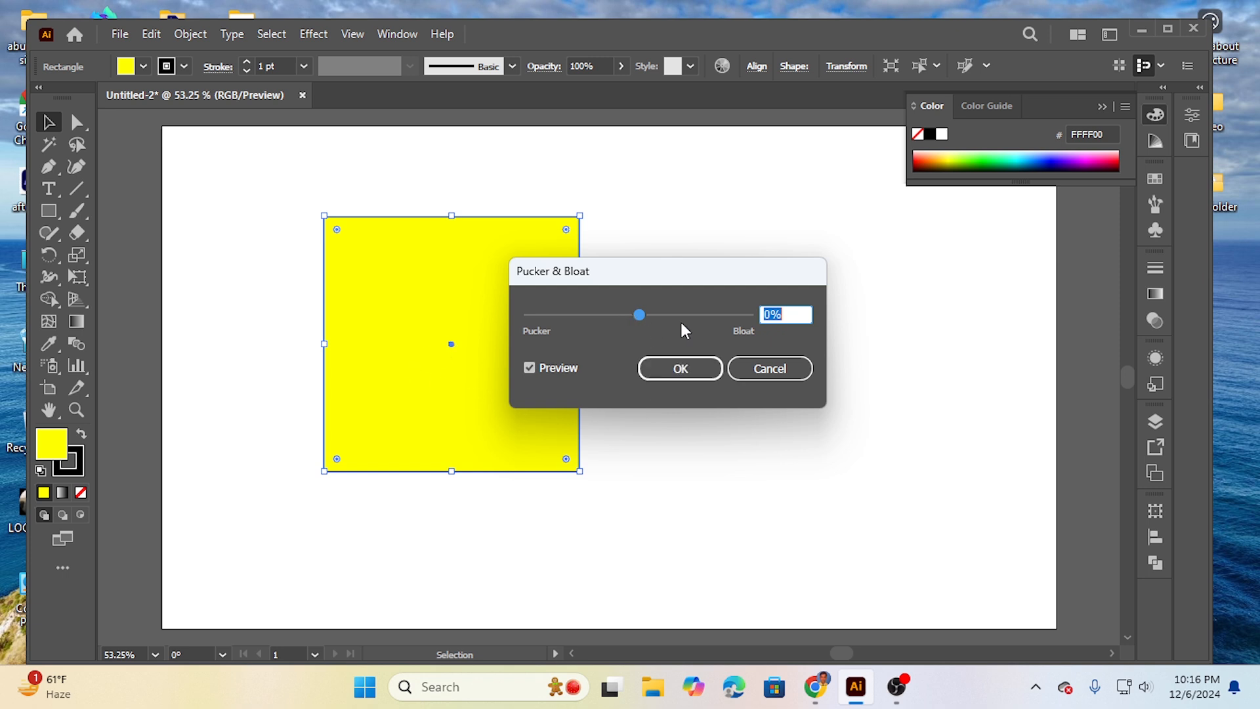
drag(644, 317, 592, 317)
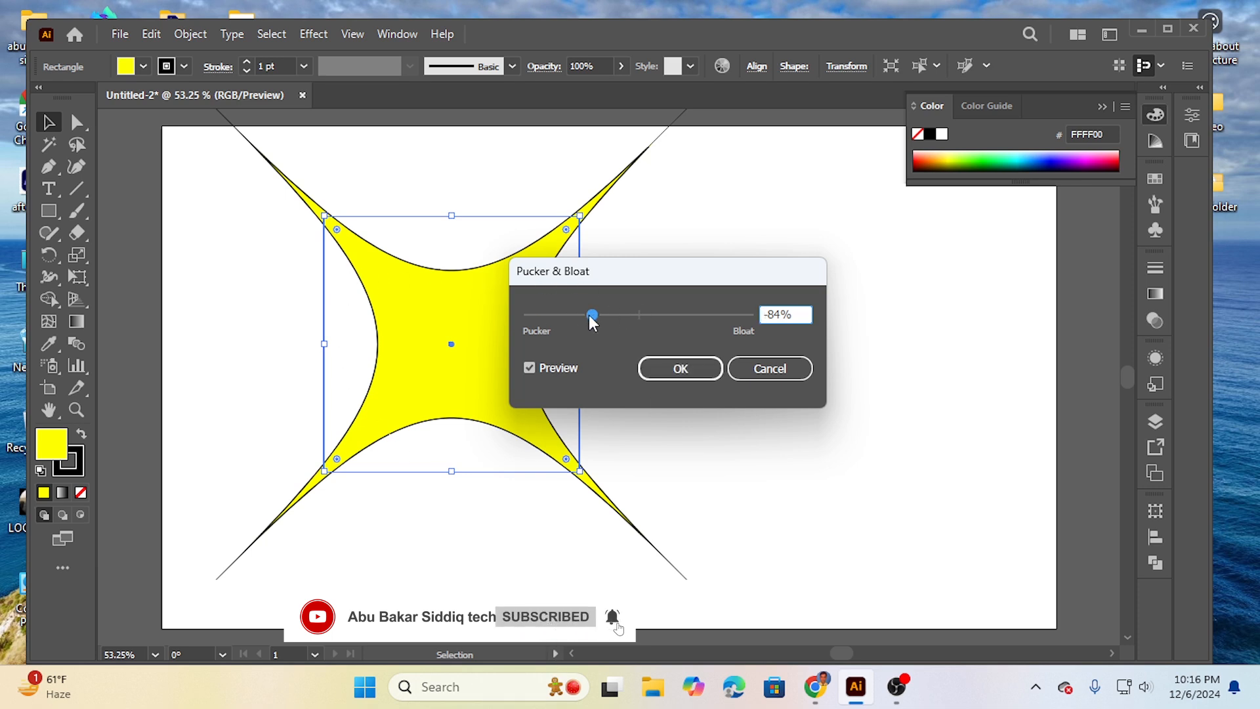
drag(592, 316, 691, 319)
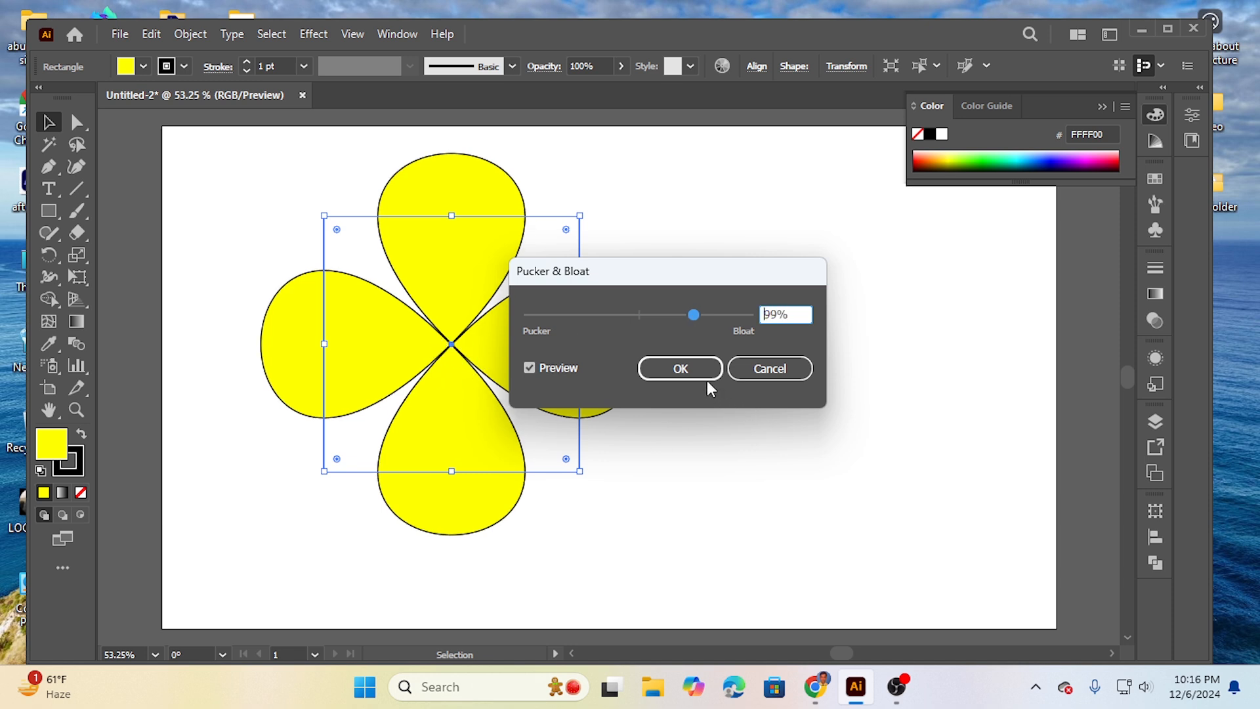
click(692, 366)
click(697, 285)
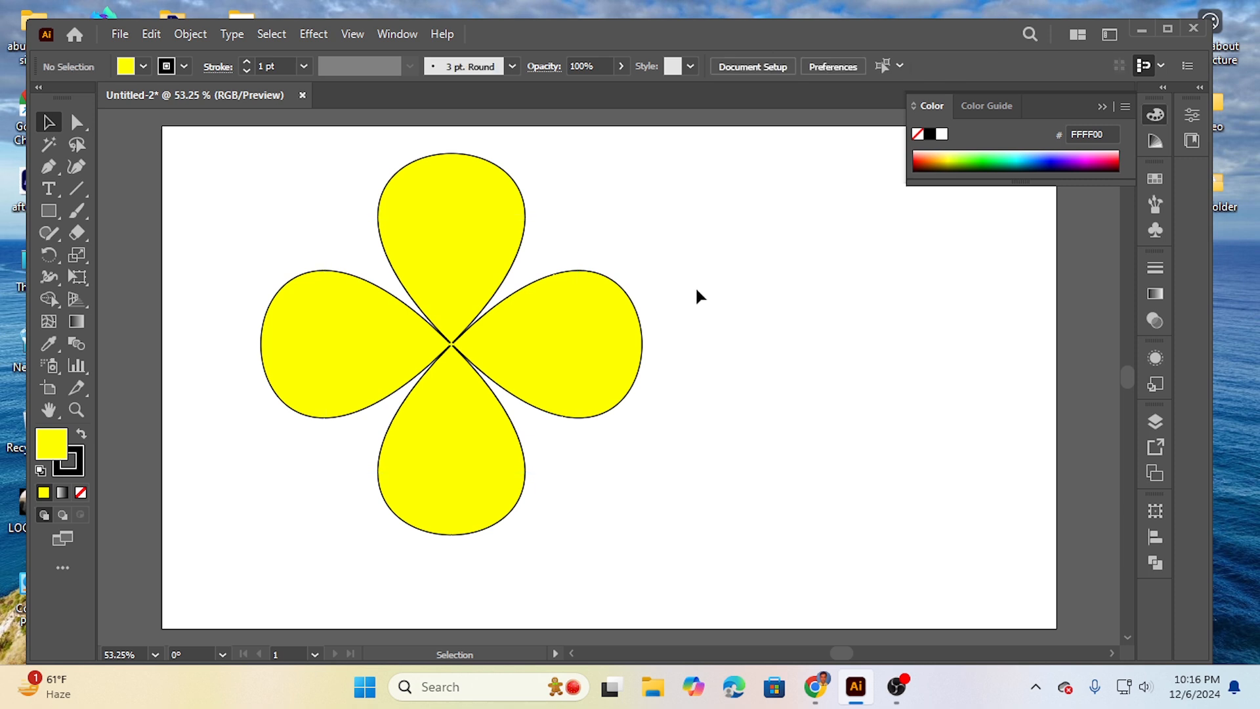
Step: Select the four-petal flower and change its fill to a radial gradient
drag(249, 243, 648, 485)
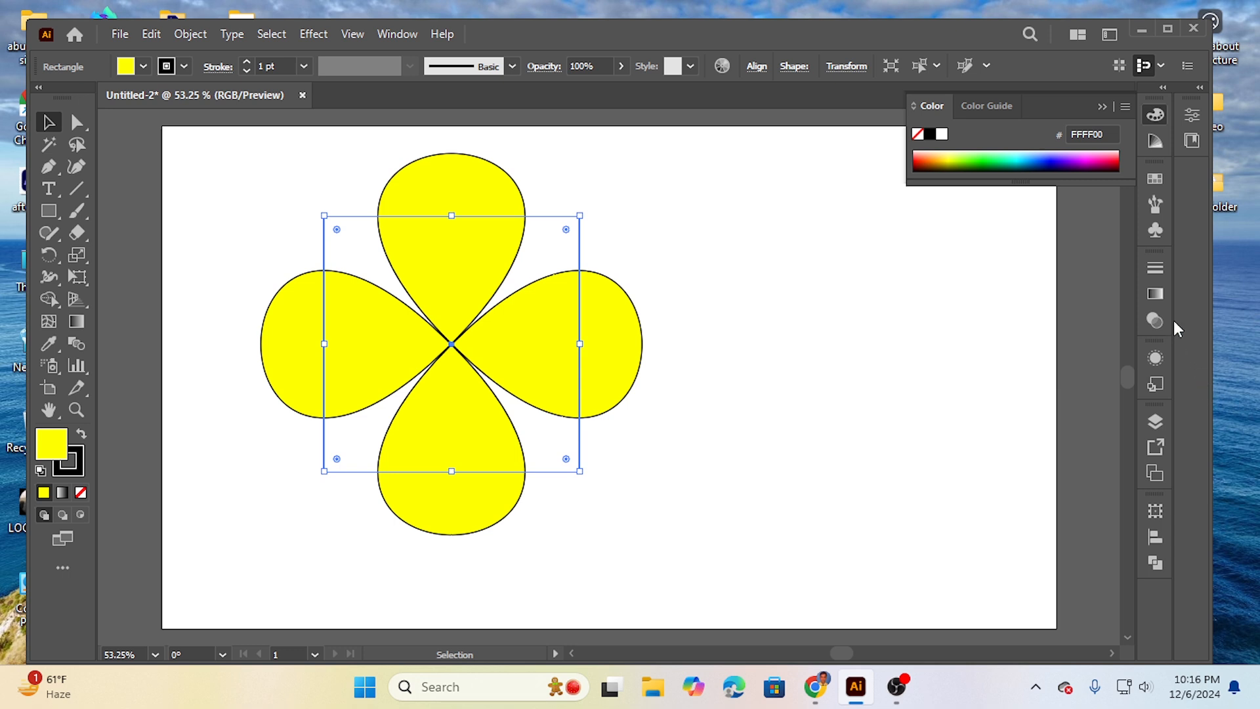
click(1155, 292)
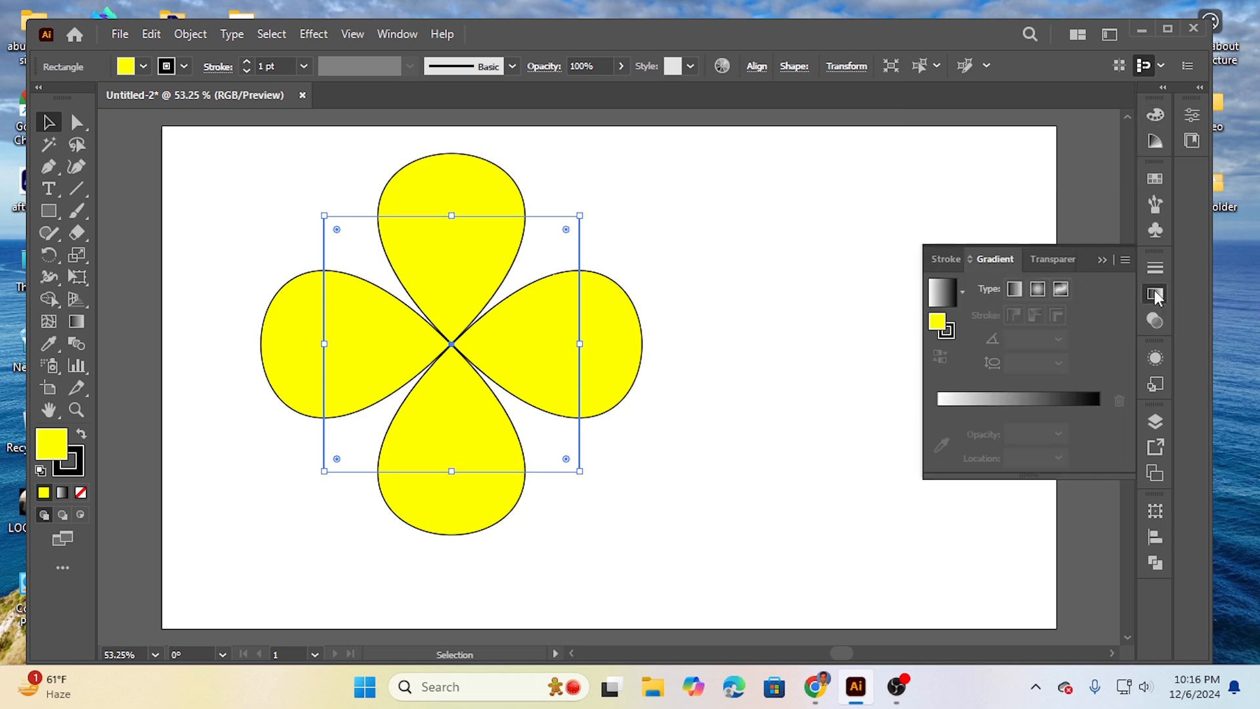
click(1018, 401)
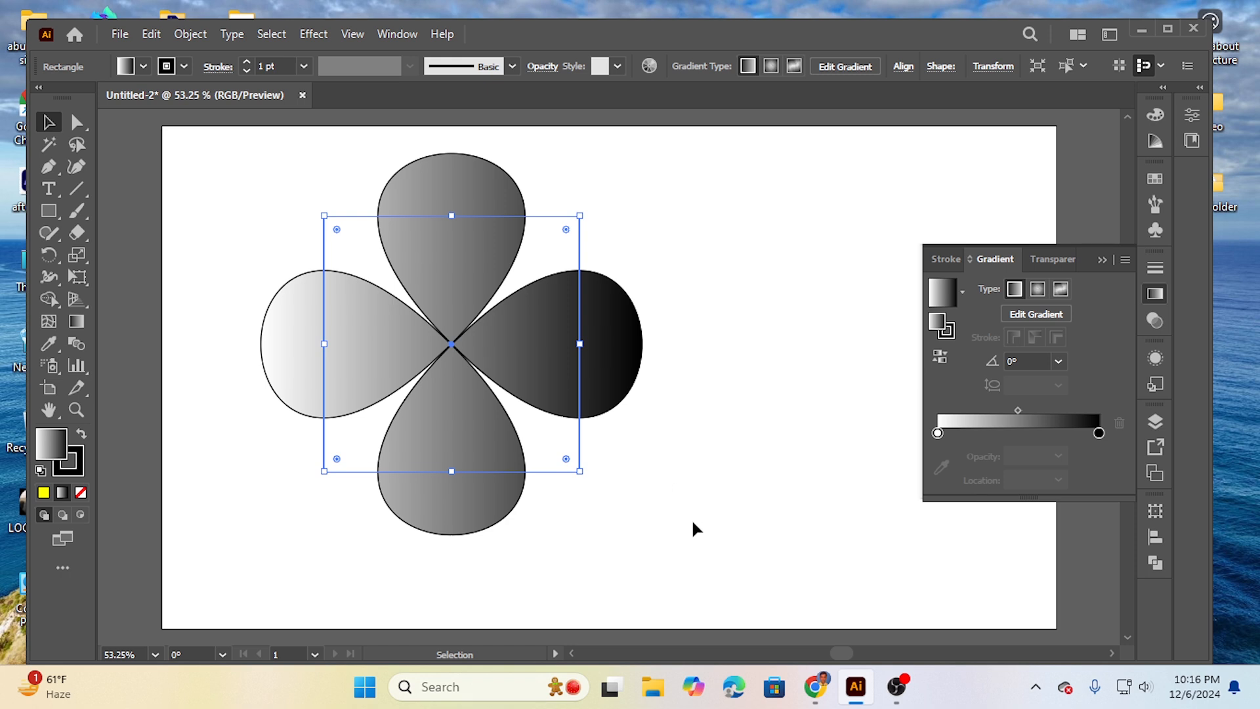
click(1038, 290)
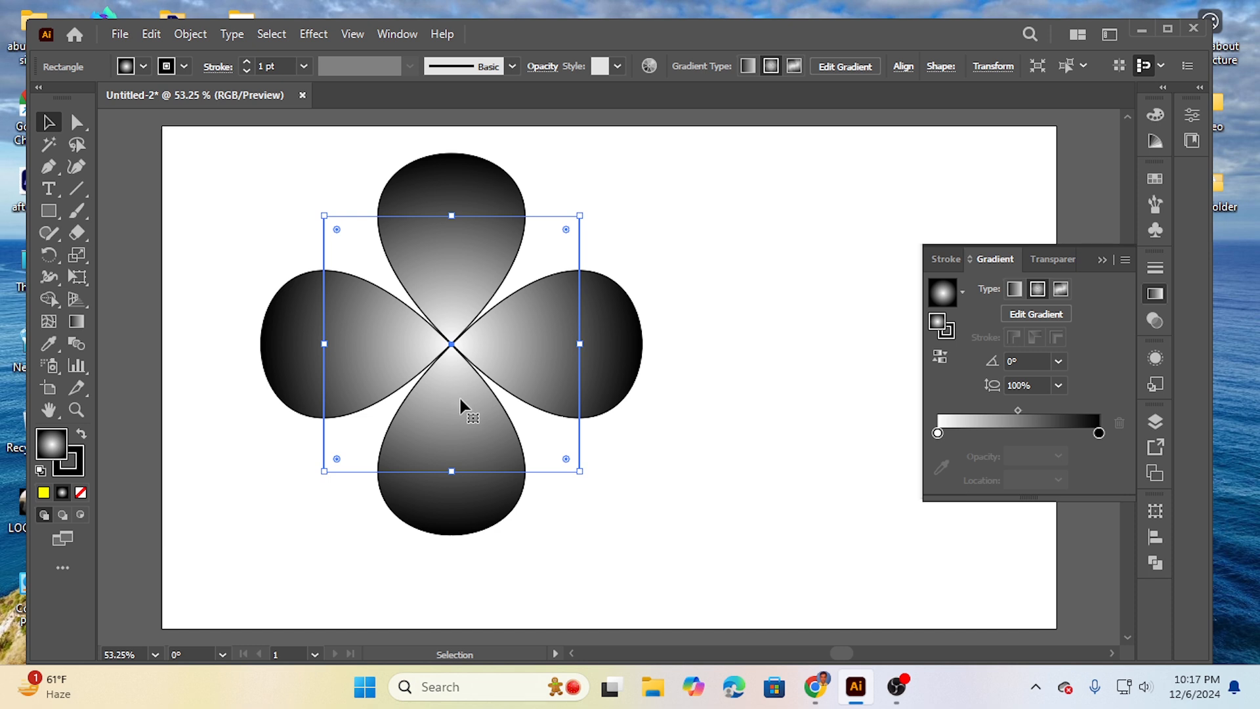
Step: Color the radial gradient with yellow at the inner stop and red at the outer stop
double_click(938, 433)
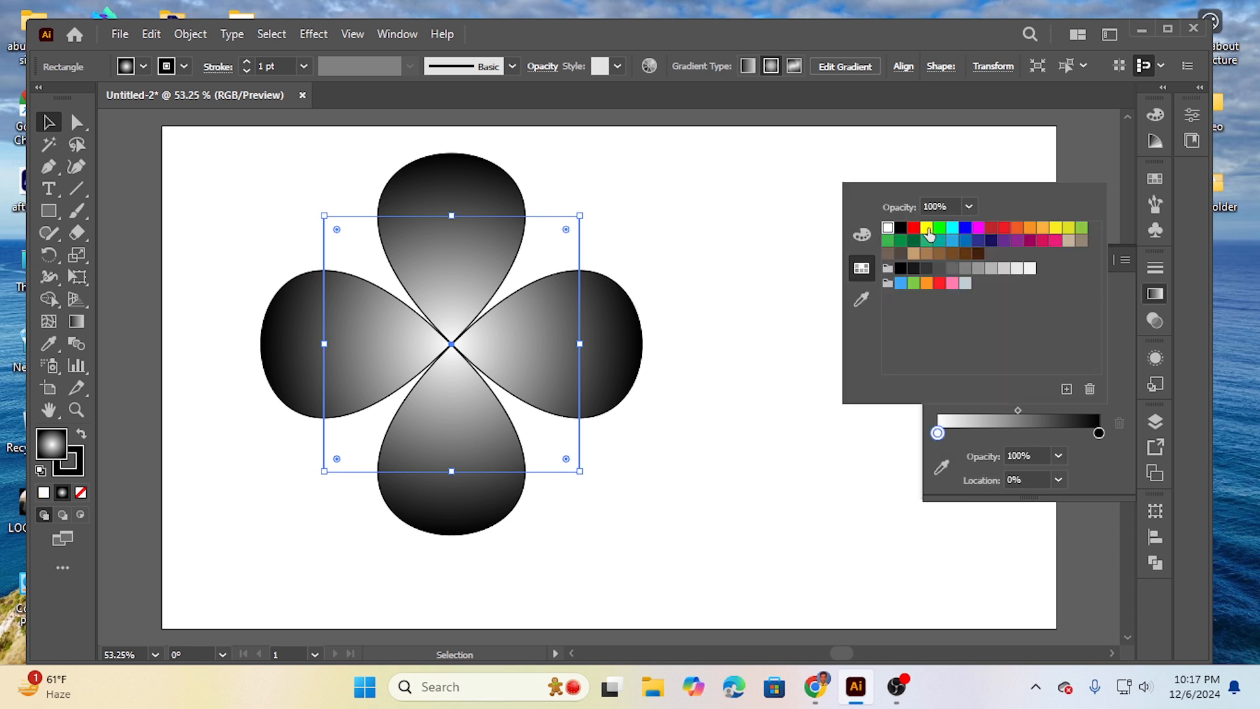
click(927, 228)
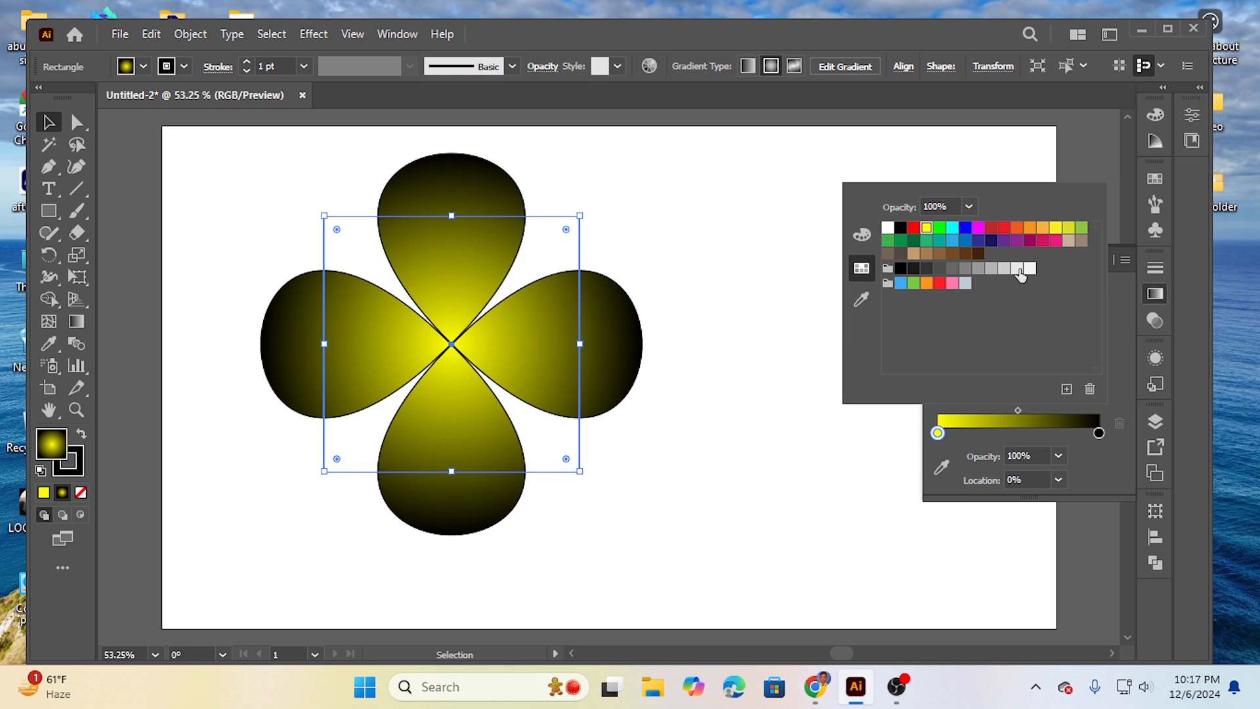
click(1099, 434)
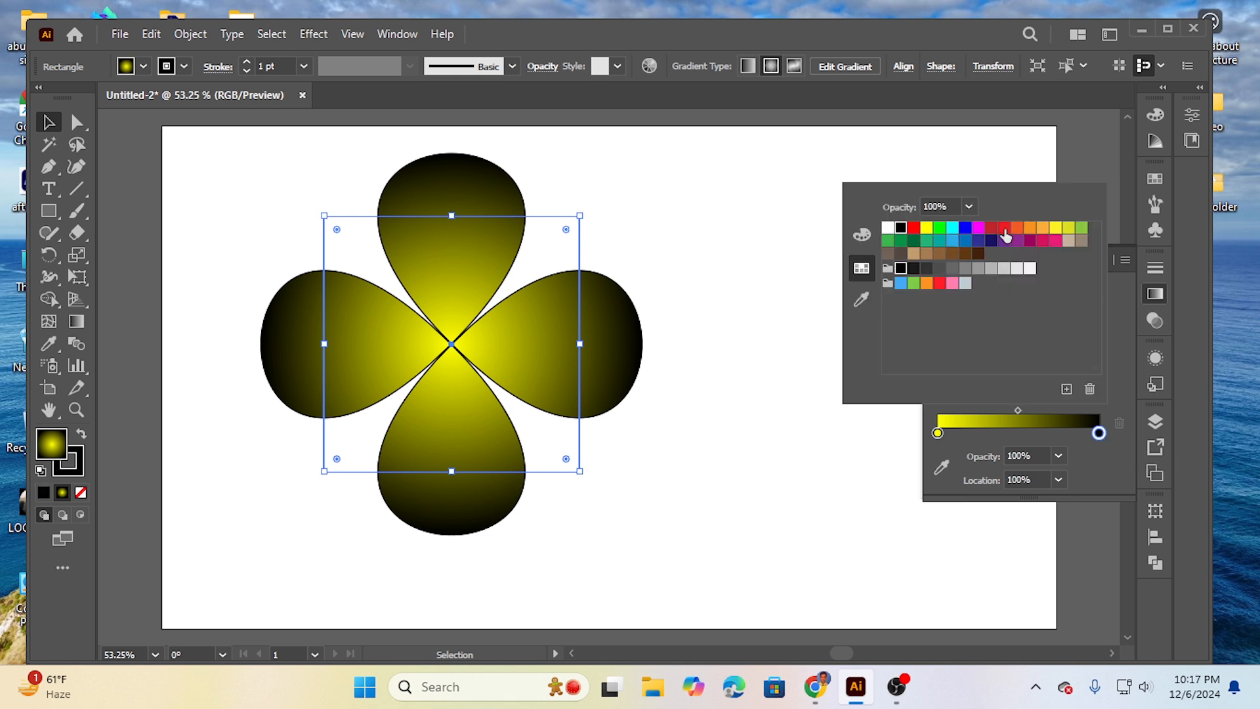
click(1005, 229)
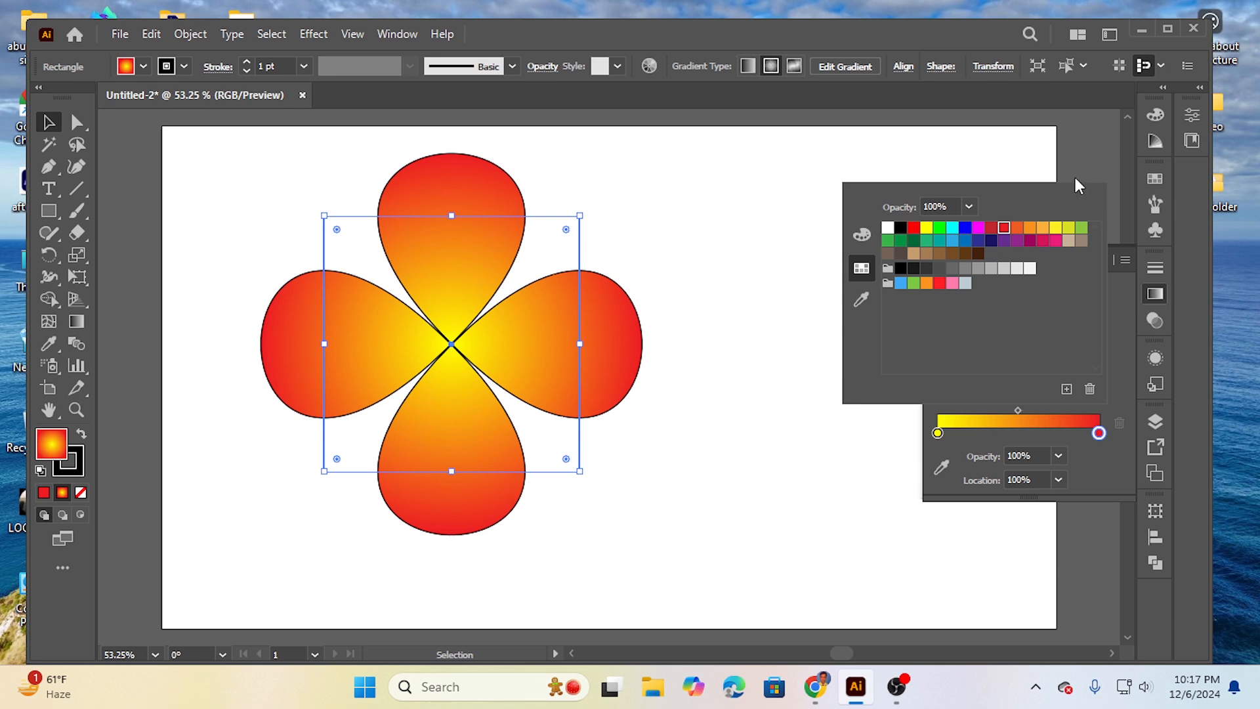
click(149, 36)
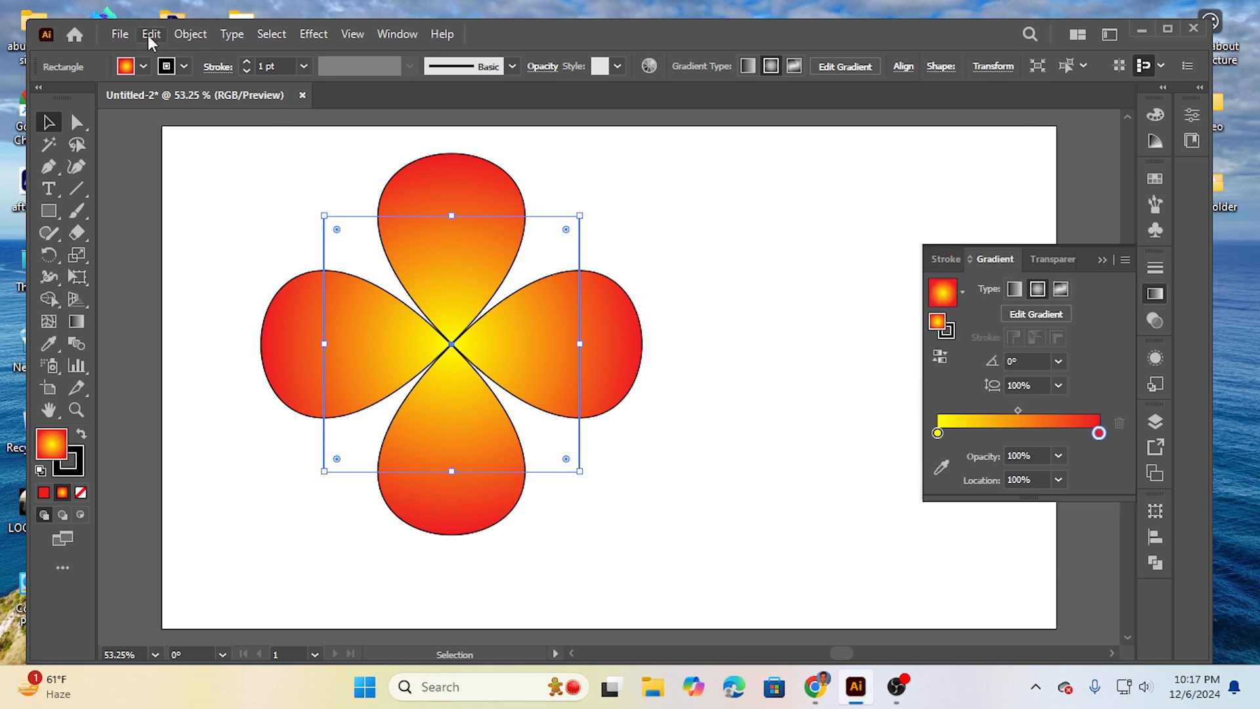
Step: Copy the gradient flower and paste the duplicate directly in front of it
click(151, 37)
click(186, 125)
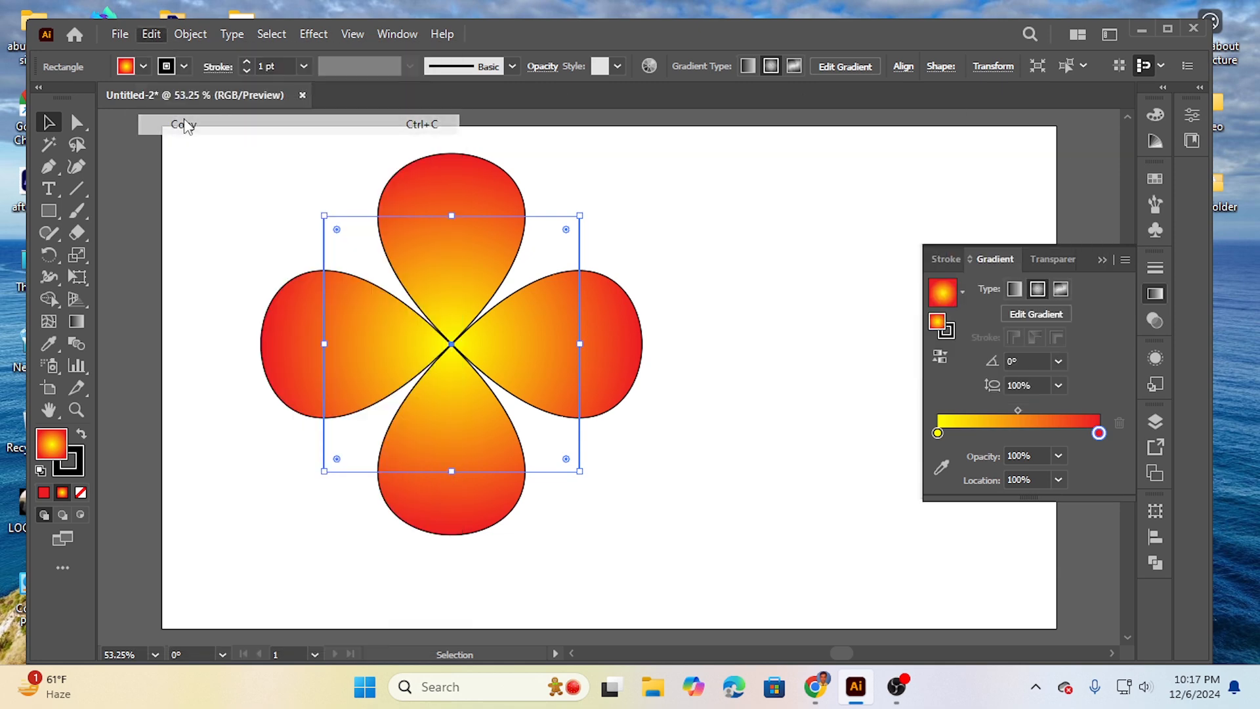
click(151, 34)
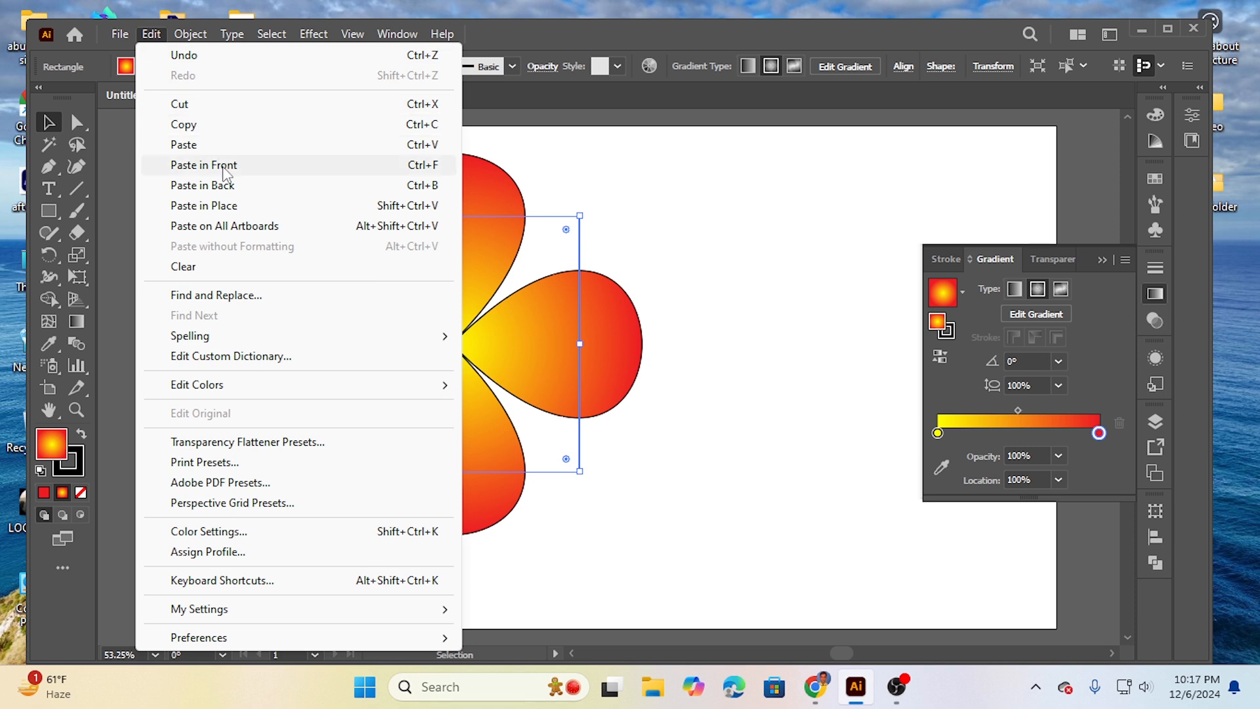
click(224, 168)
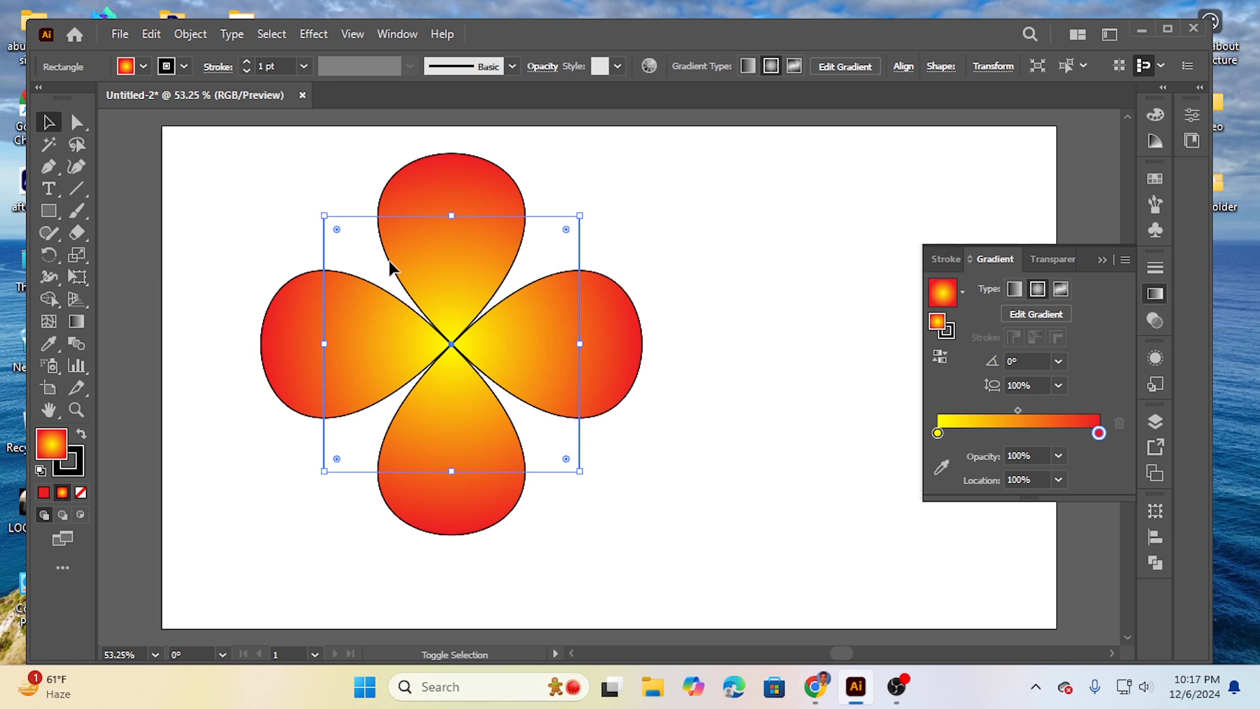
Step: Shrink the front flower copy around its center and rotate it about 42° so its petals sit between the outer ones
drag(324, 216, 362, 238)
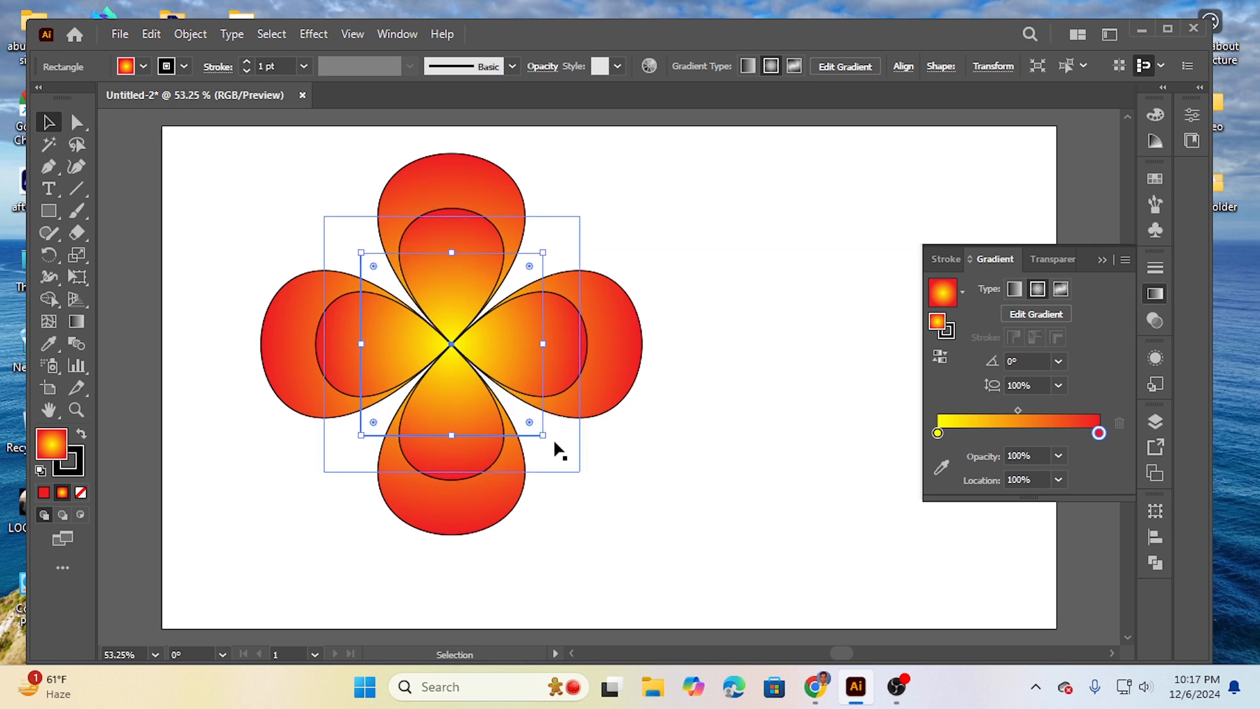
drag(545, 444, 559, 351)
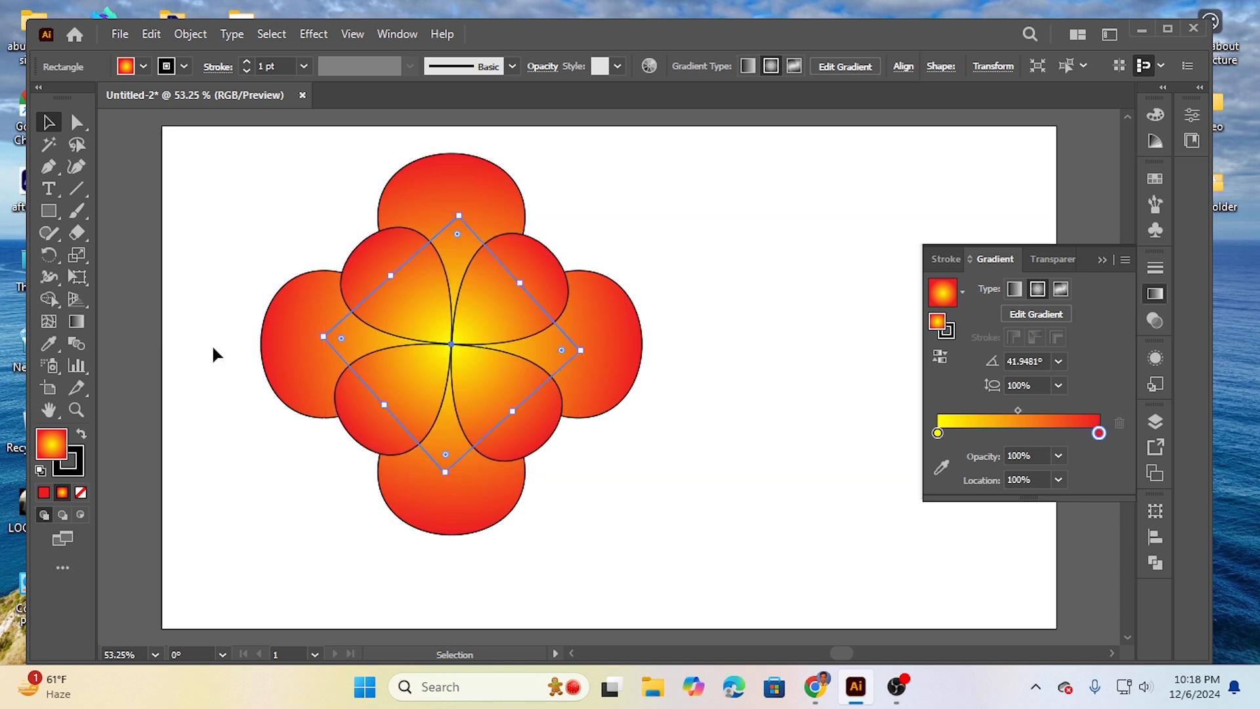
click(220, 289)
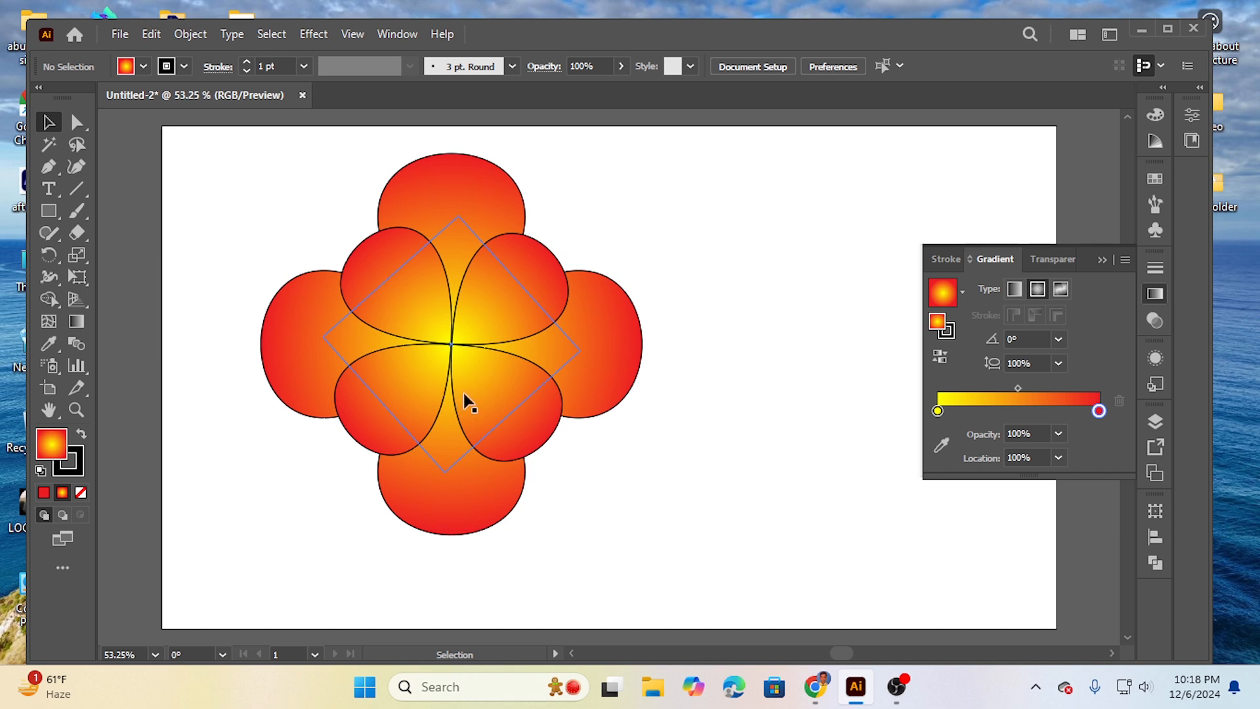
Step: Enlarge the rotated front flower slightly around its center so its petals cover more of the outer ones
click(457, 331)
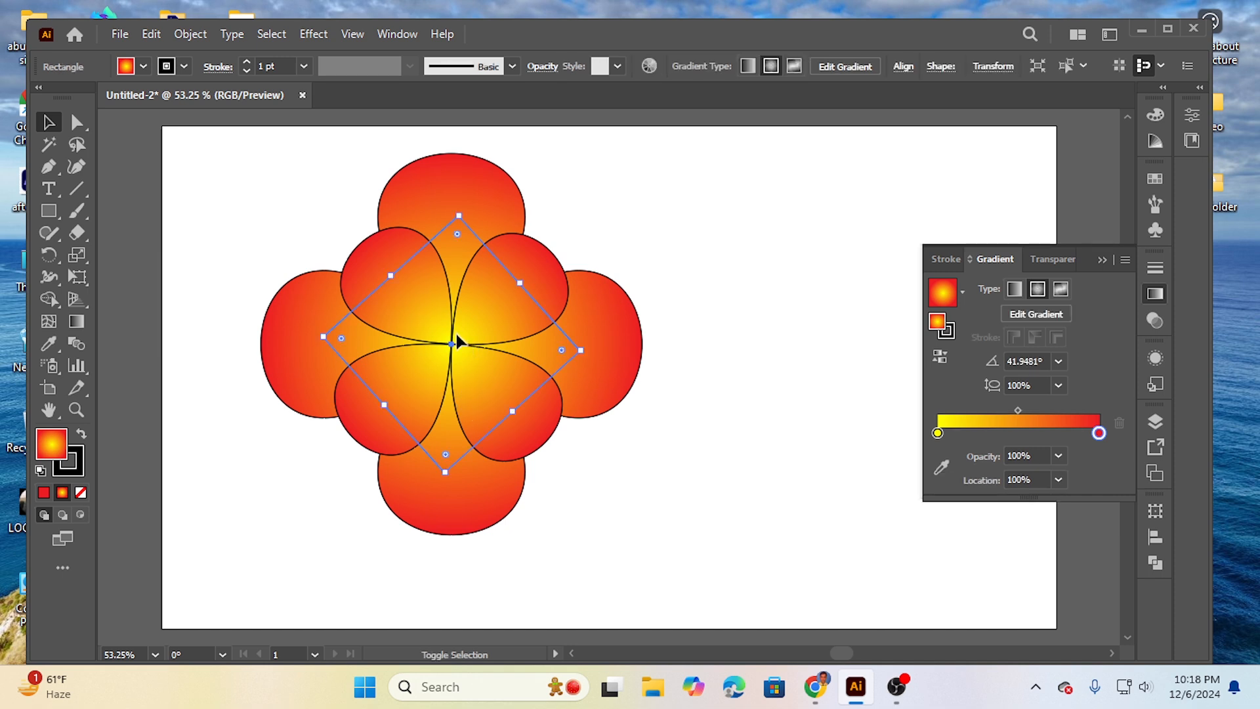
key(ctrl+shift+a)
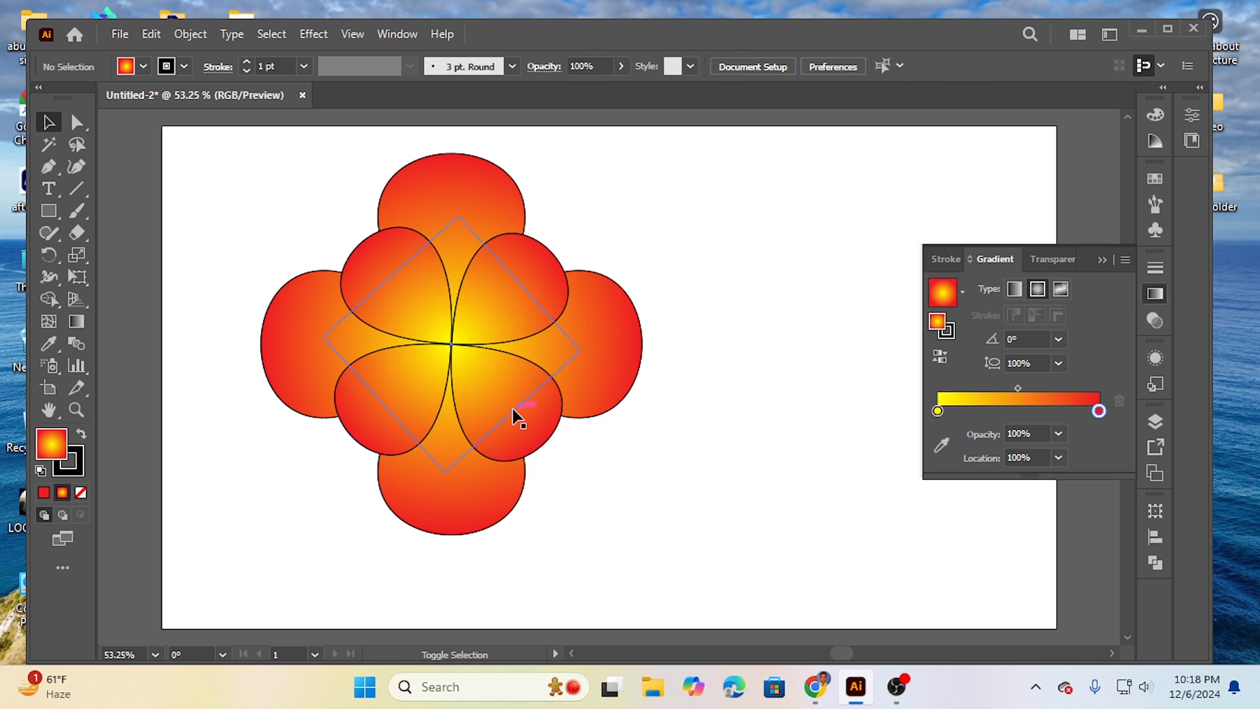
click(443, 356)
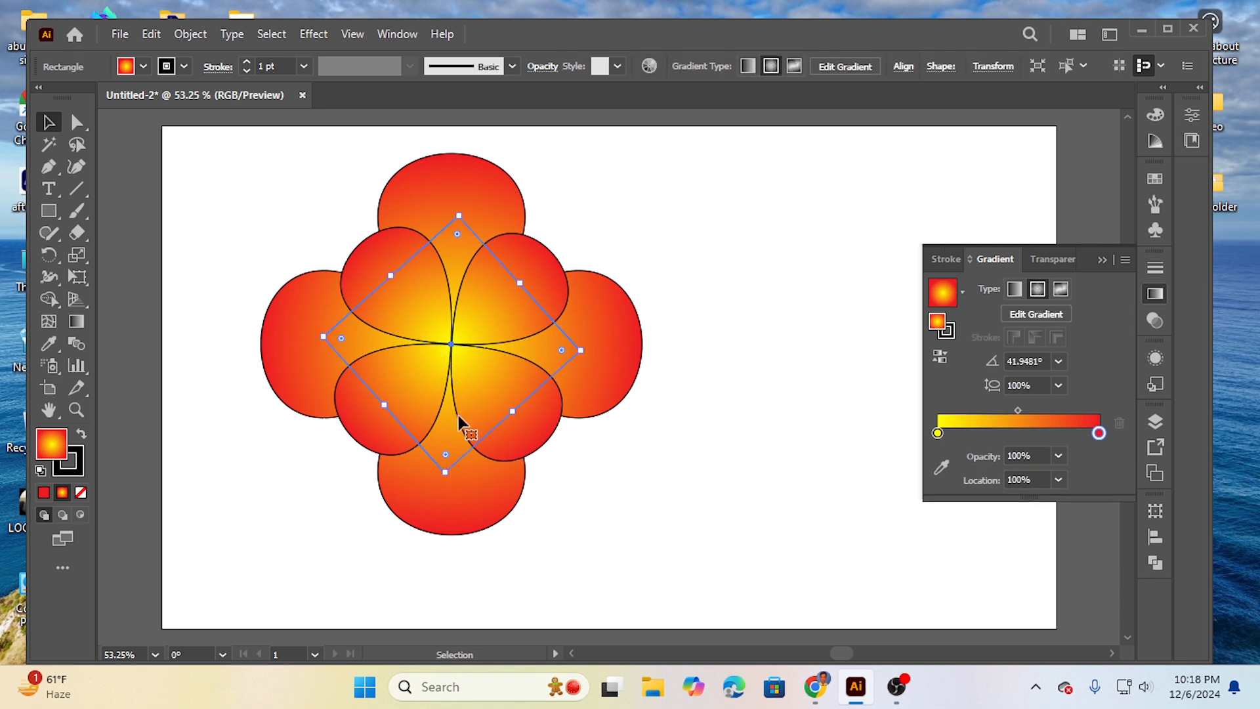
mouse_move(525, 422)
mouse_down()
mouse_move(533, 432)
mouse_move(522, 422)
mouse_up()
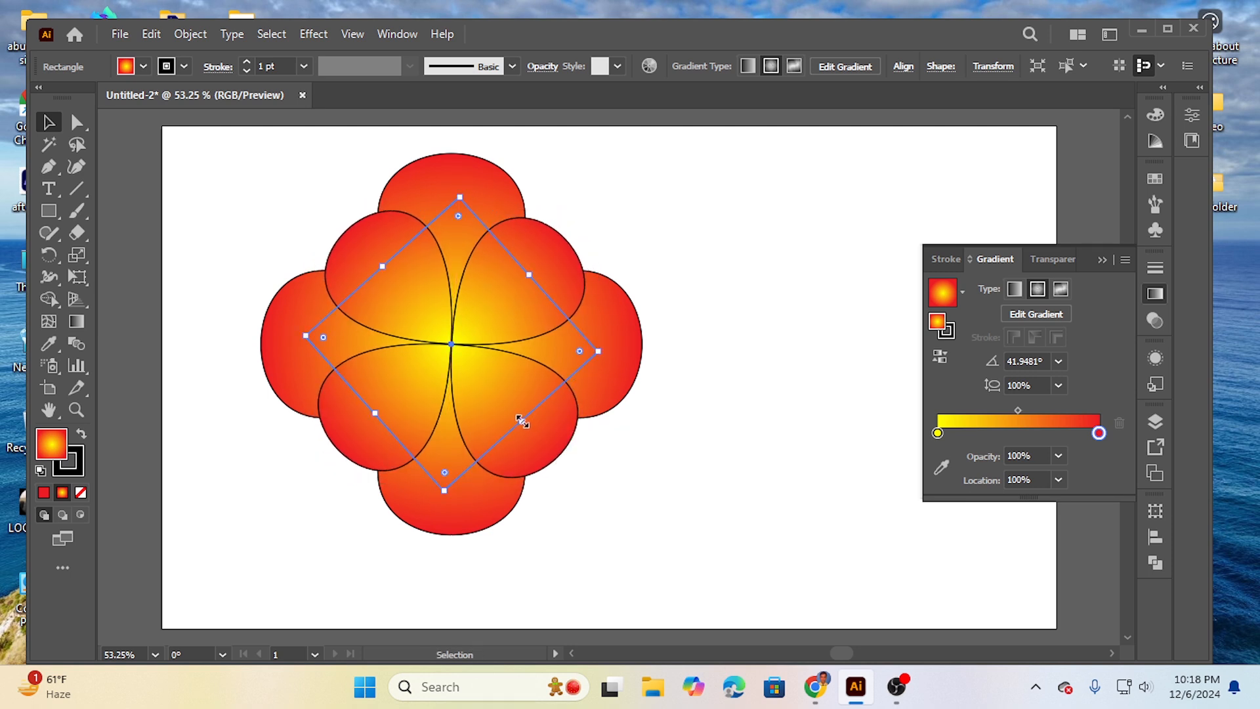
click(726, 413)
Step: Select both stacked flowers and remove their black stroke, keeping the gradient fill
drag(221, 257, 661, 489)
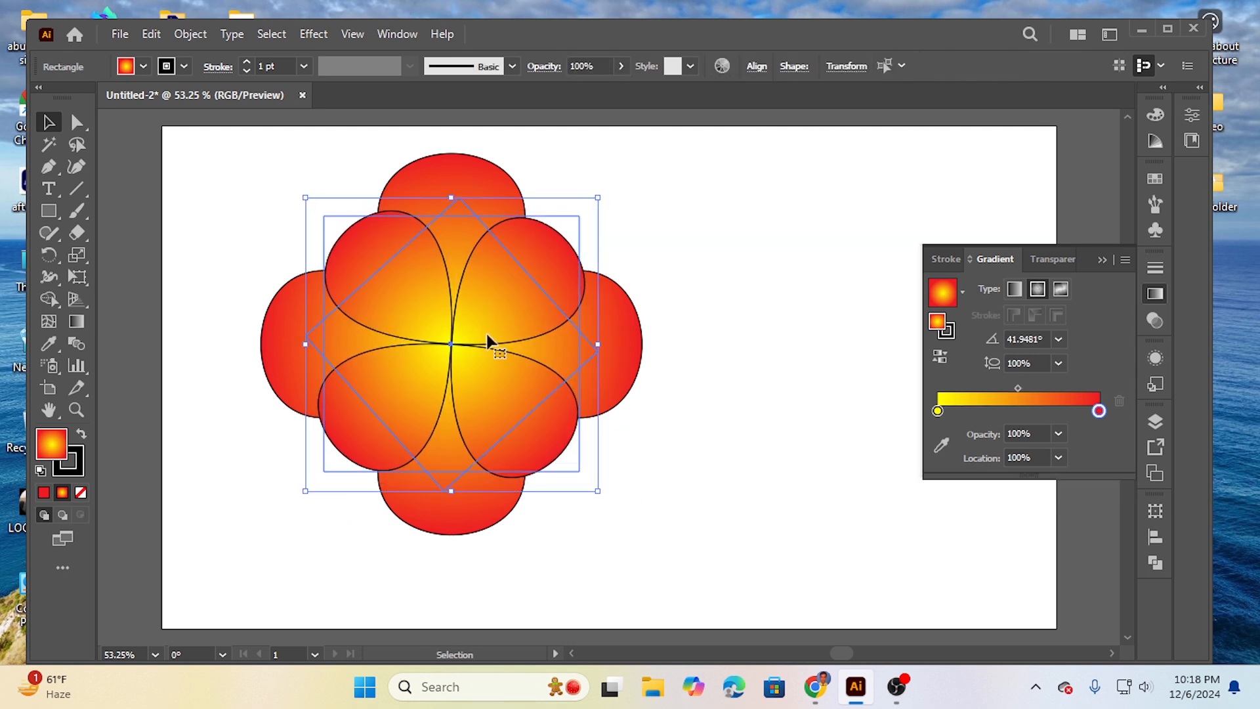
click(78, 460)
click(81, 492)
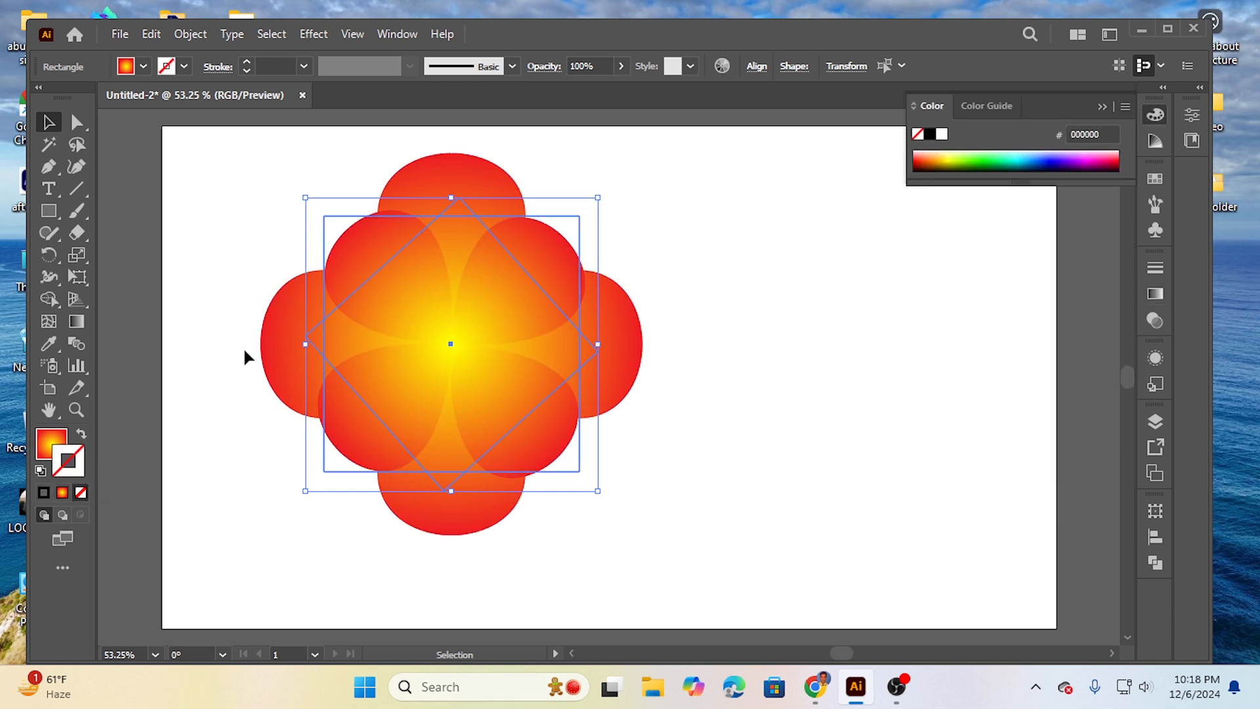
click(206, 342)
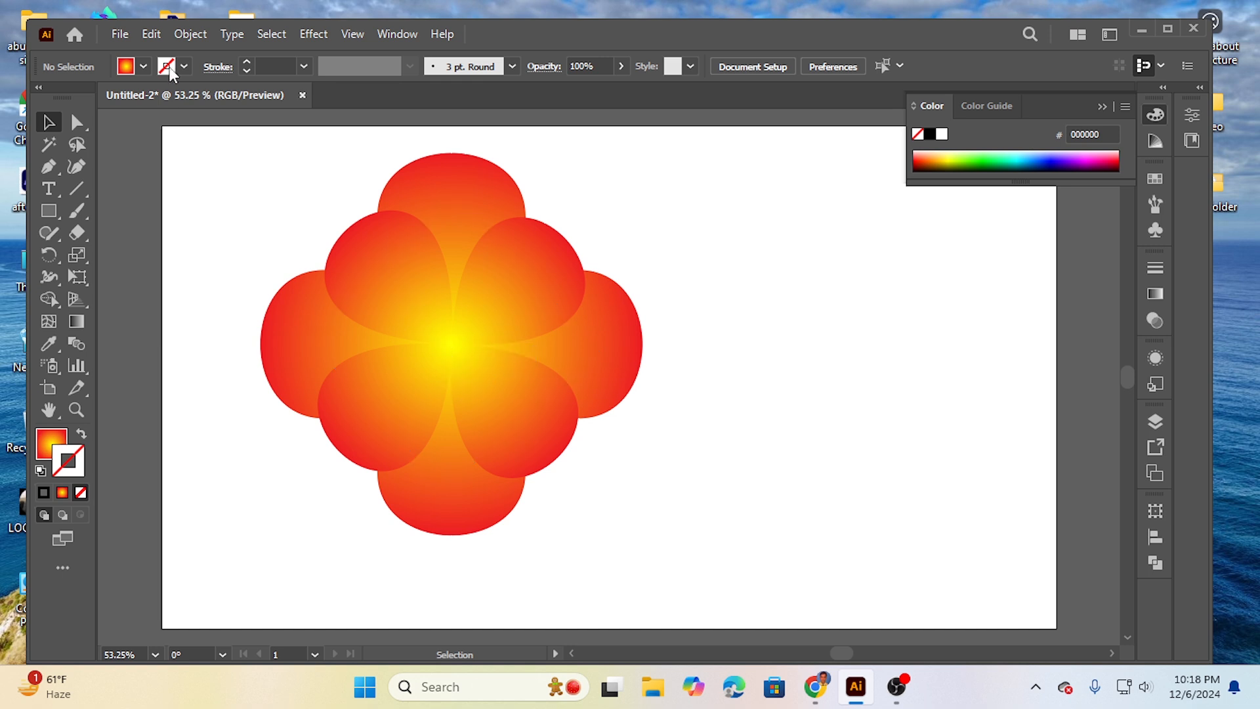
Step: Paste a copy of the rotated flower in front and shrink it around its center to about a quarter of its size
click(445, 317)
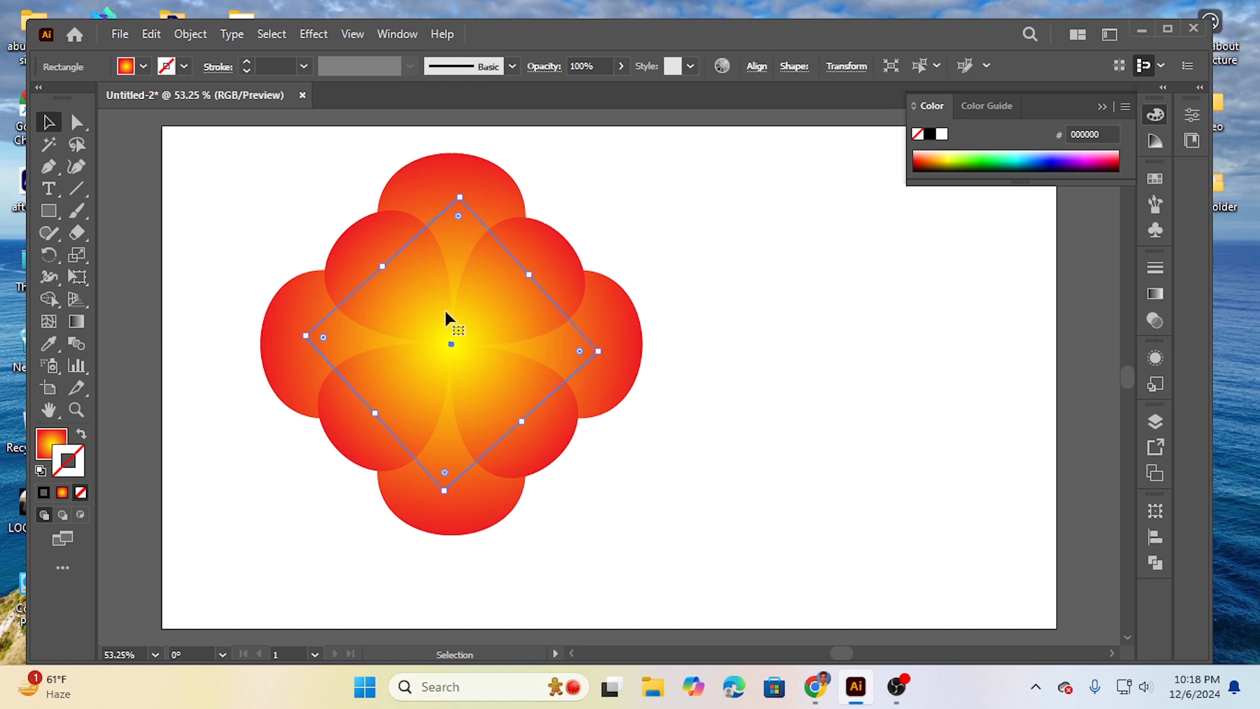
click(147, 40)
click(187, 124)
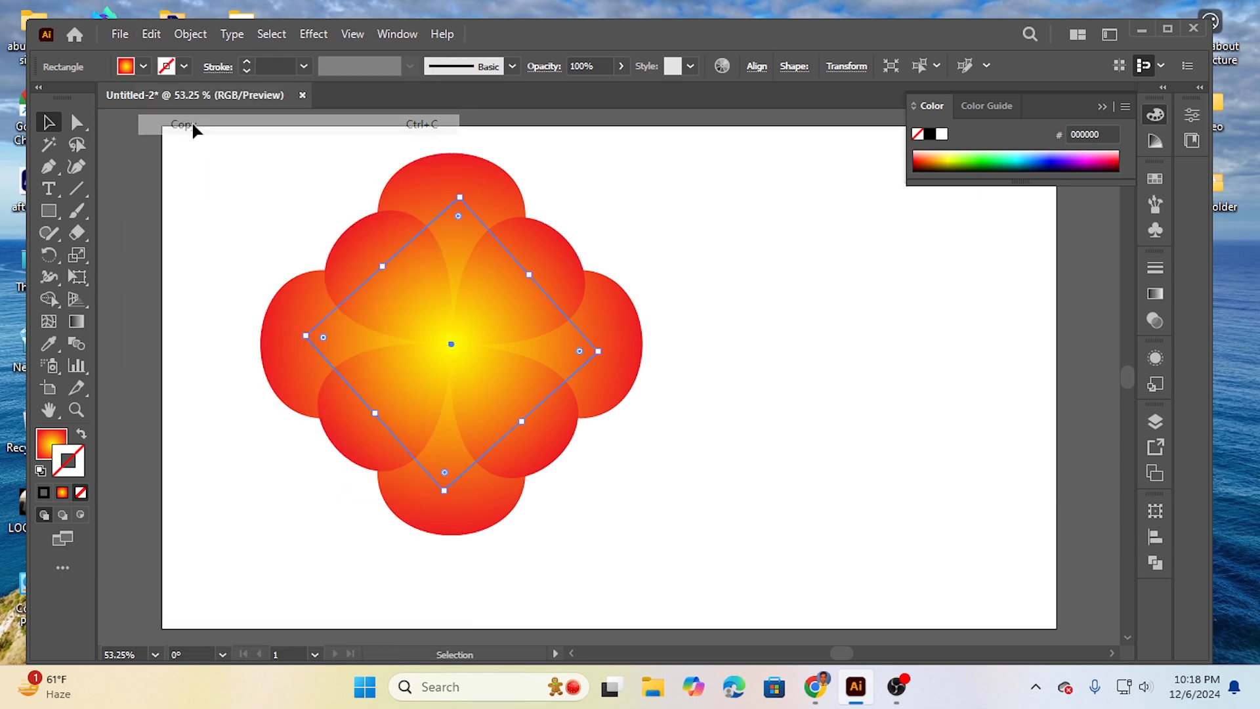
click(152, 36)
click(217, 166)
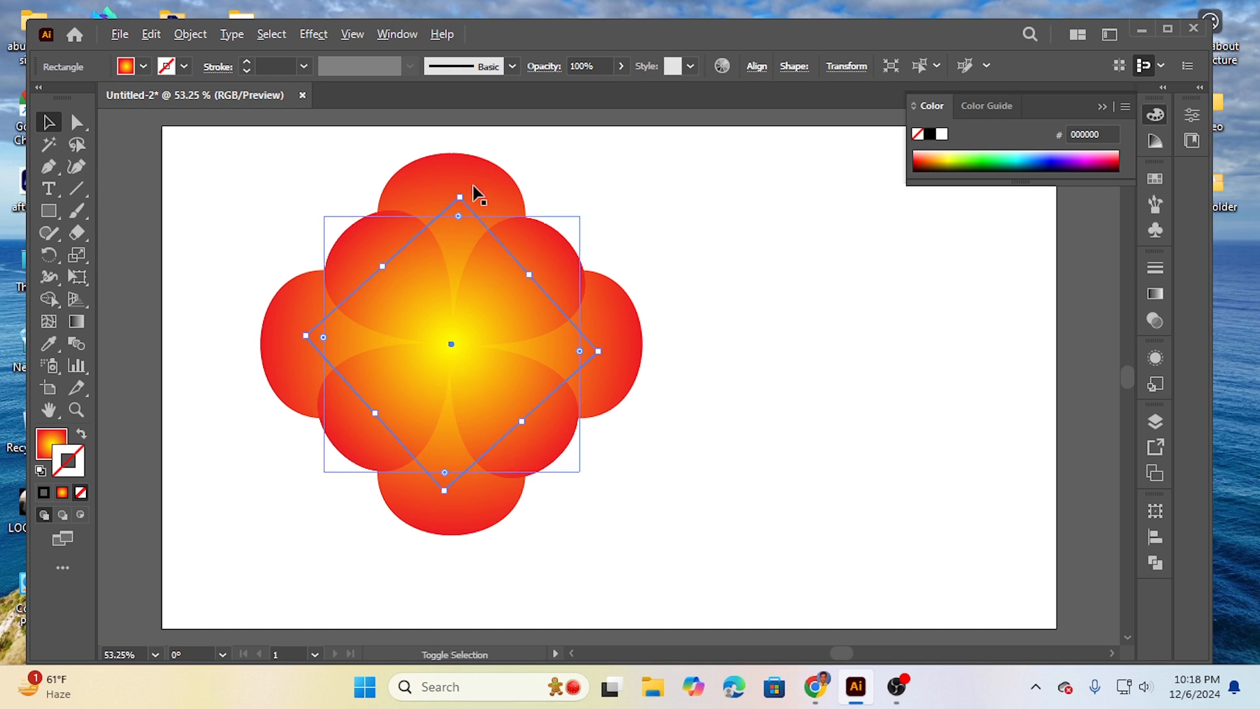
drag(460, 195, 453, 309)
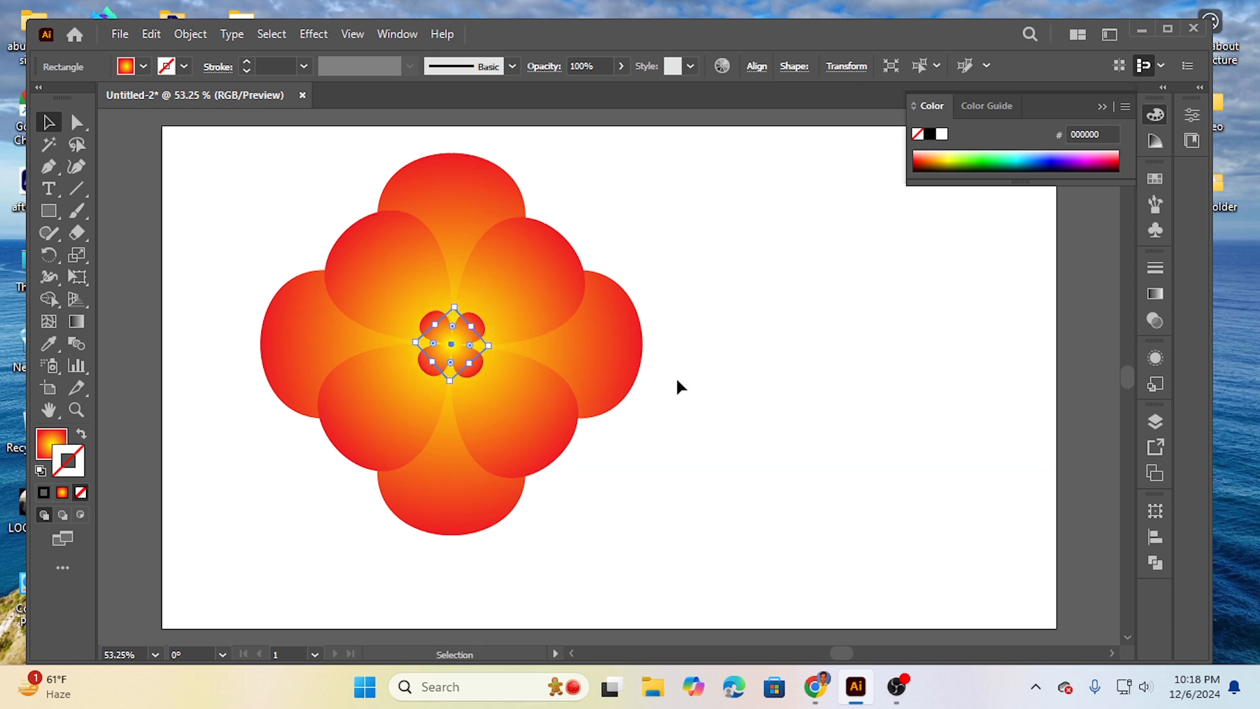
click(735, 358)
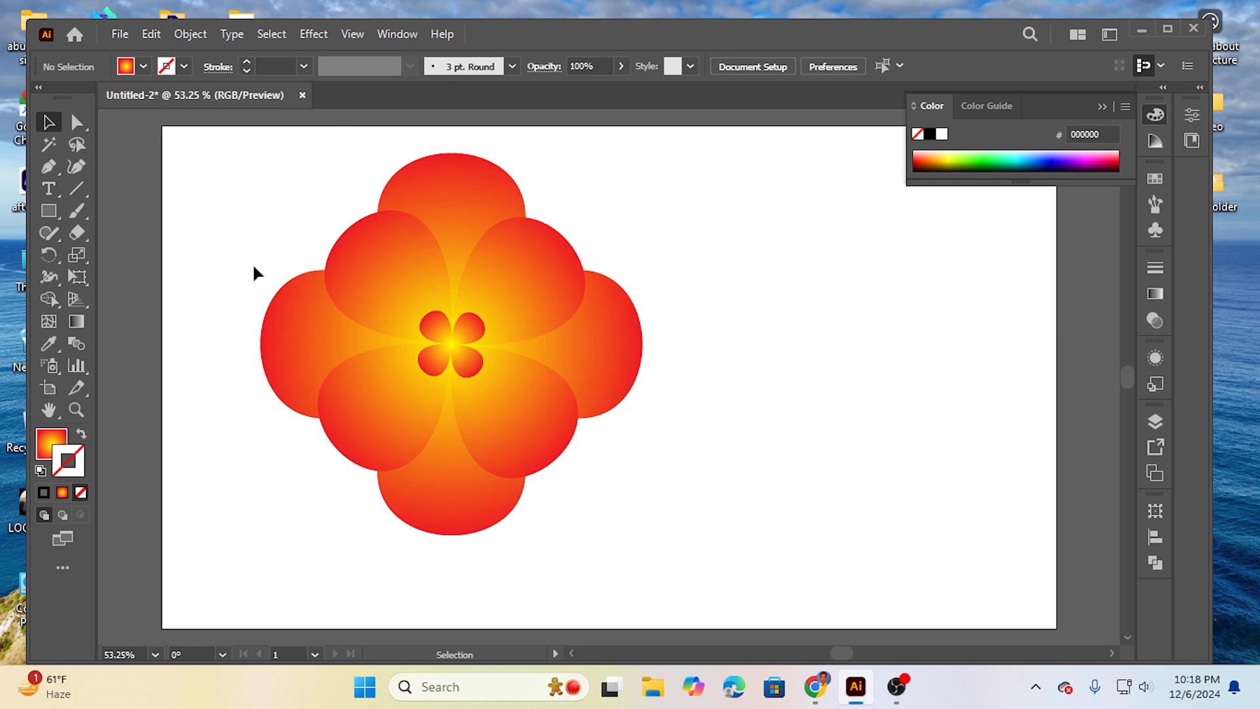
Step: Select all three flower layers and move them together horizontally toward the middle of the artboard
drag(302, 293, 690, 529)
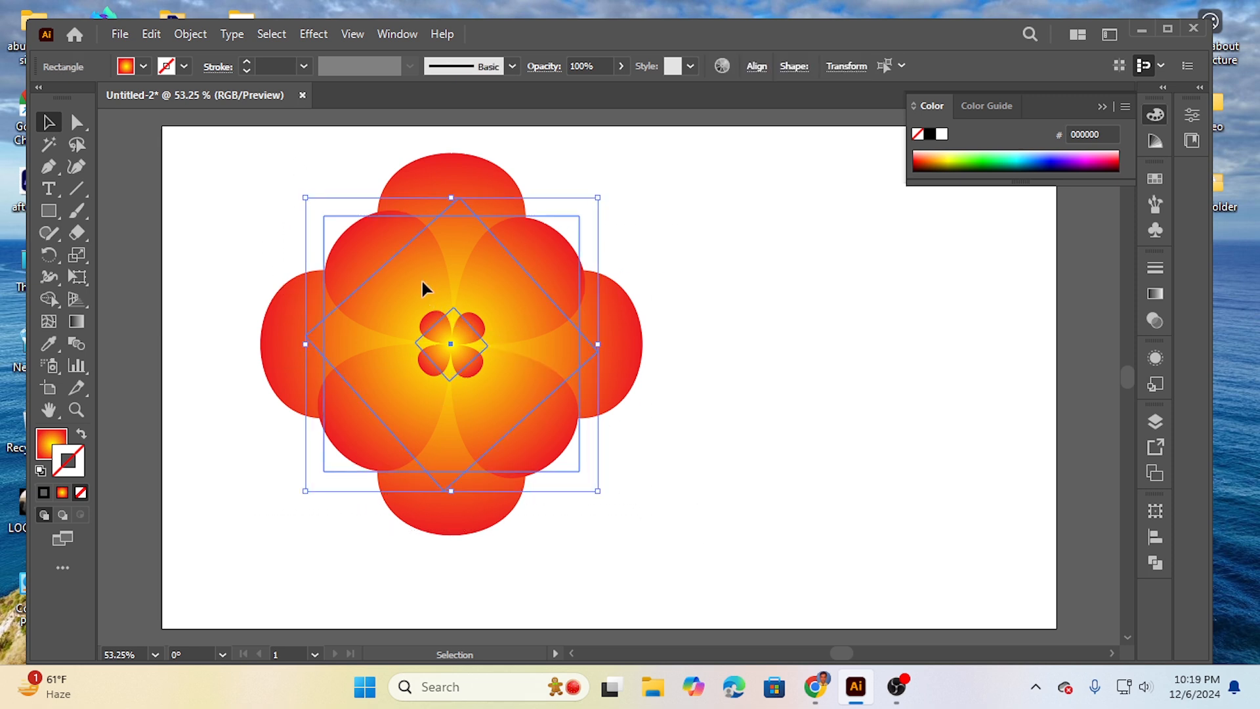
drag(422, 287, 518, 284)
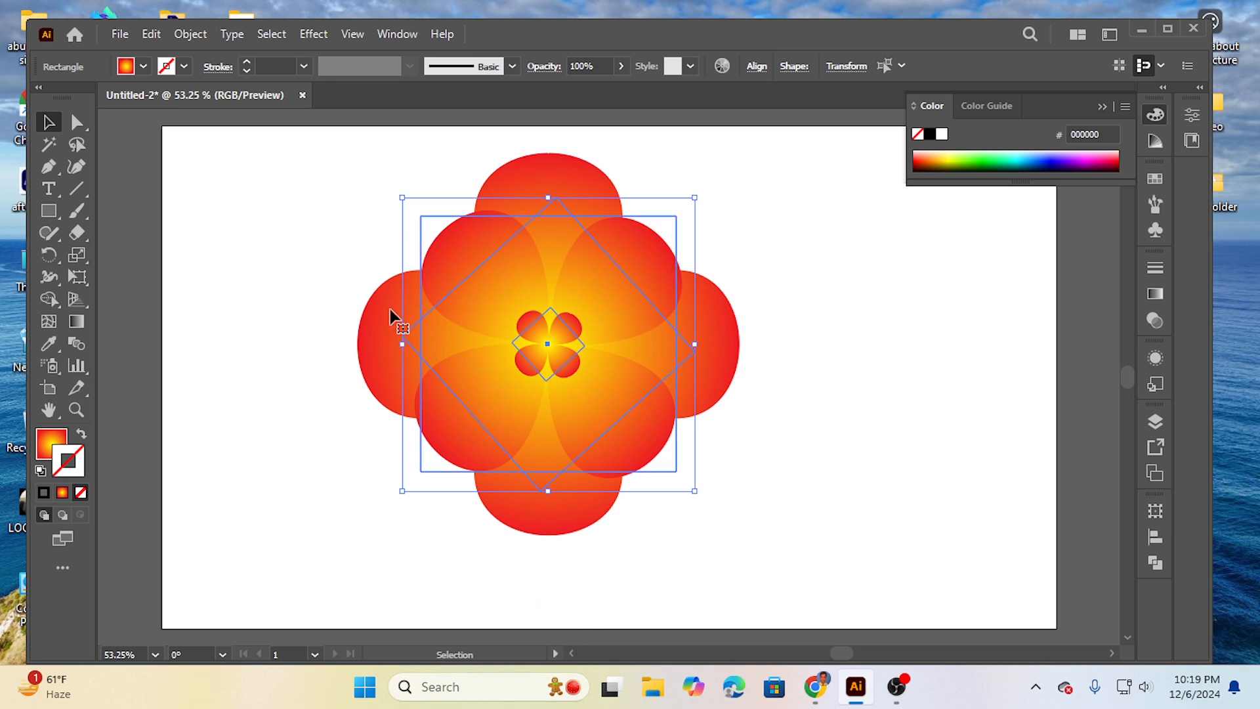
click(287, 282)
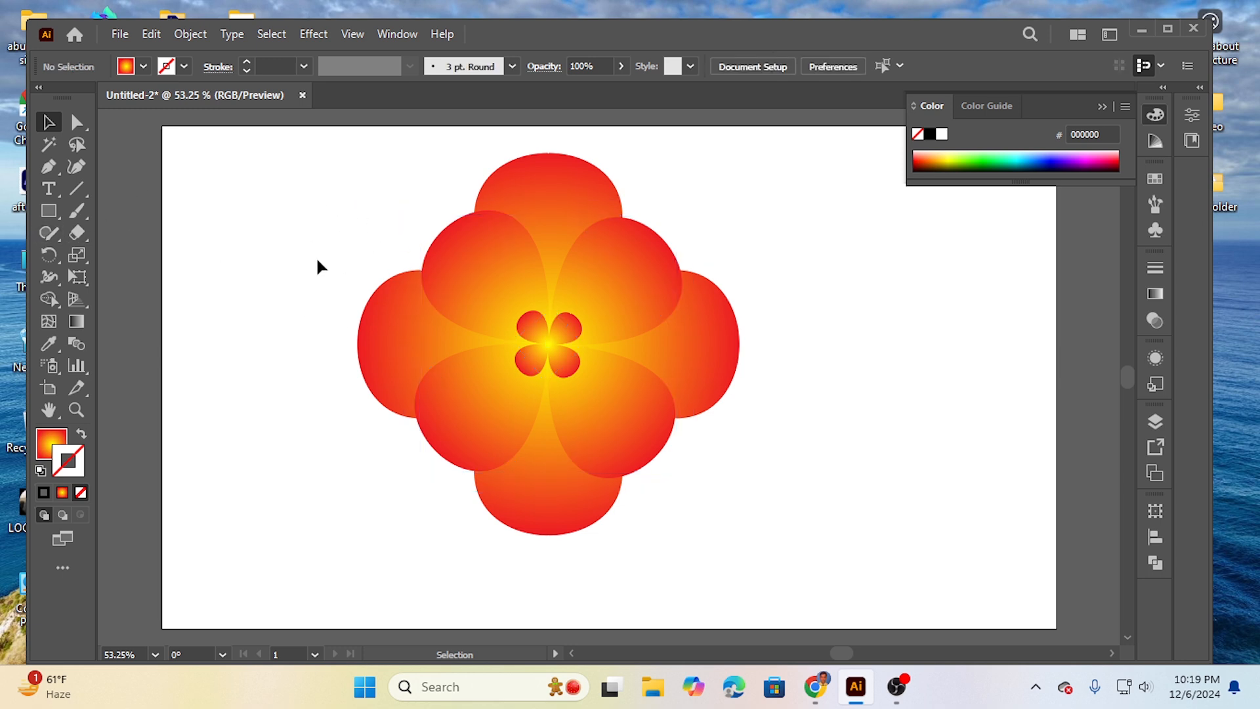
drag(463, 385, 768, 512)
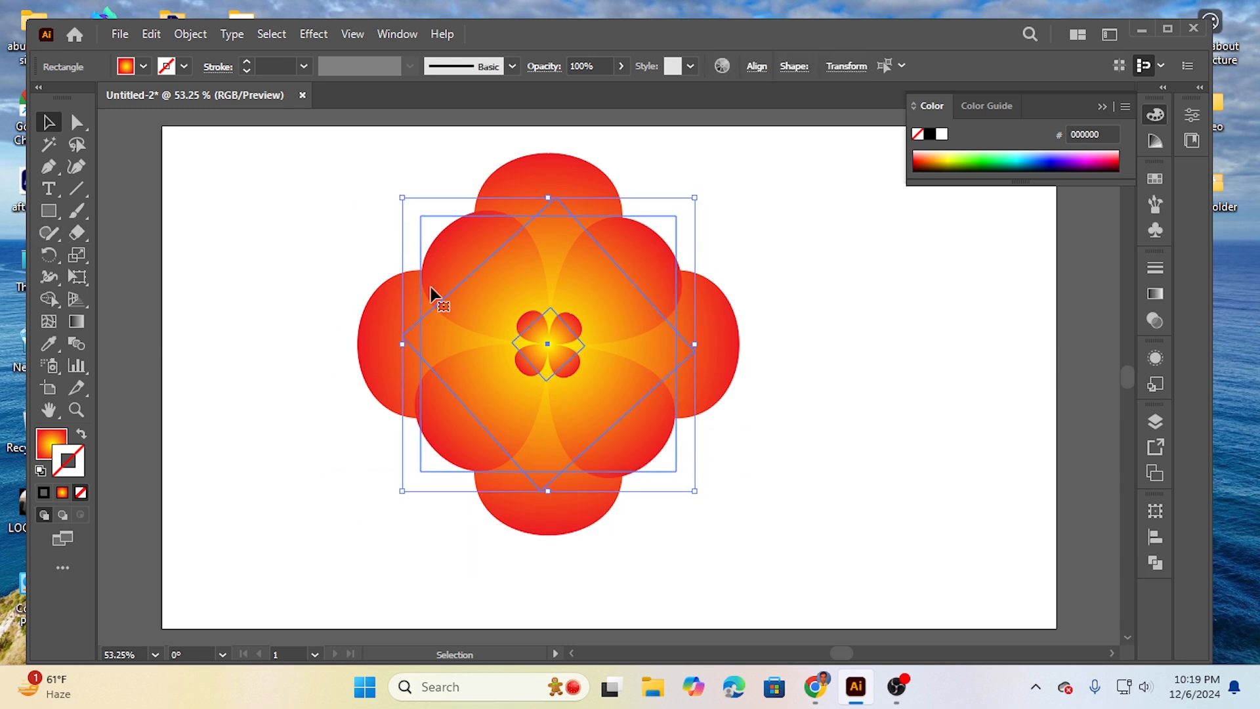
click(243, 263)
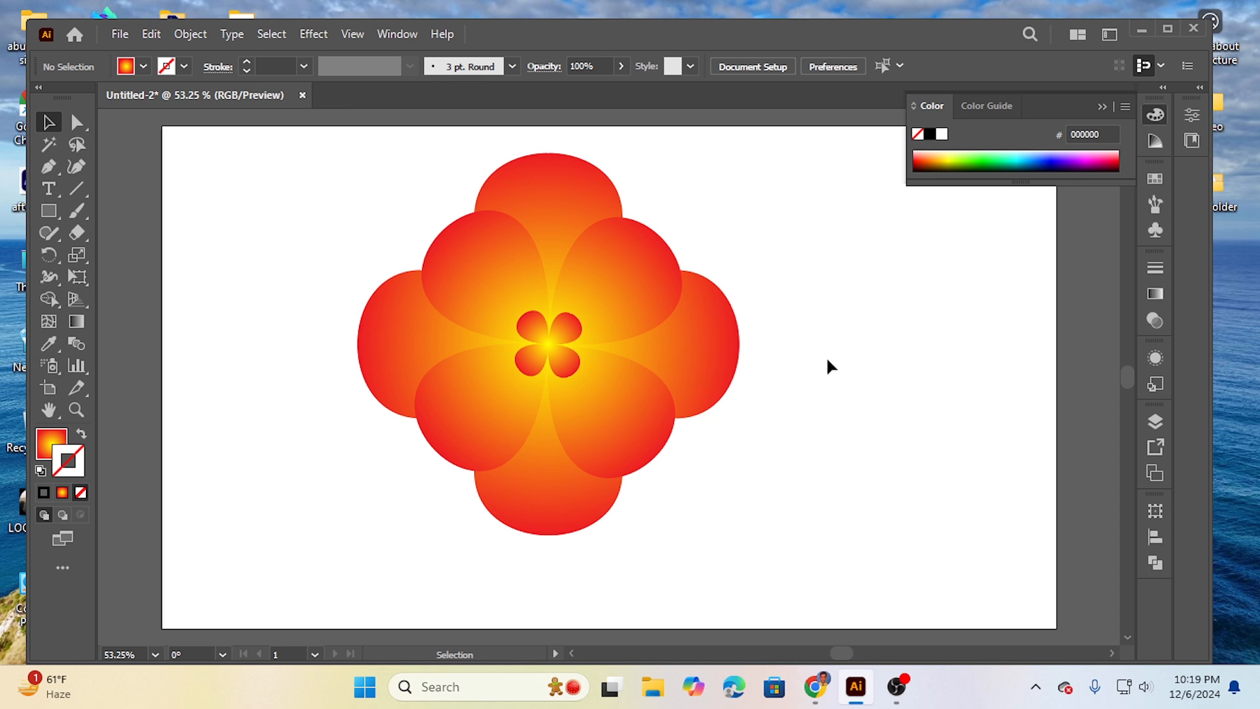